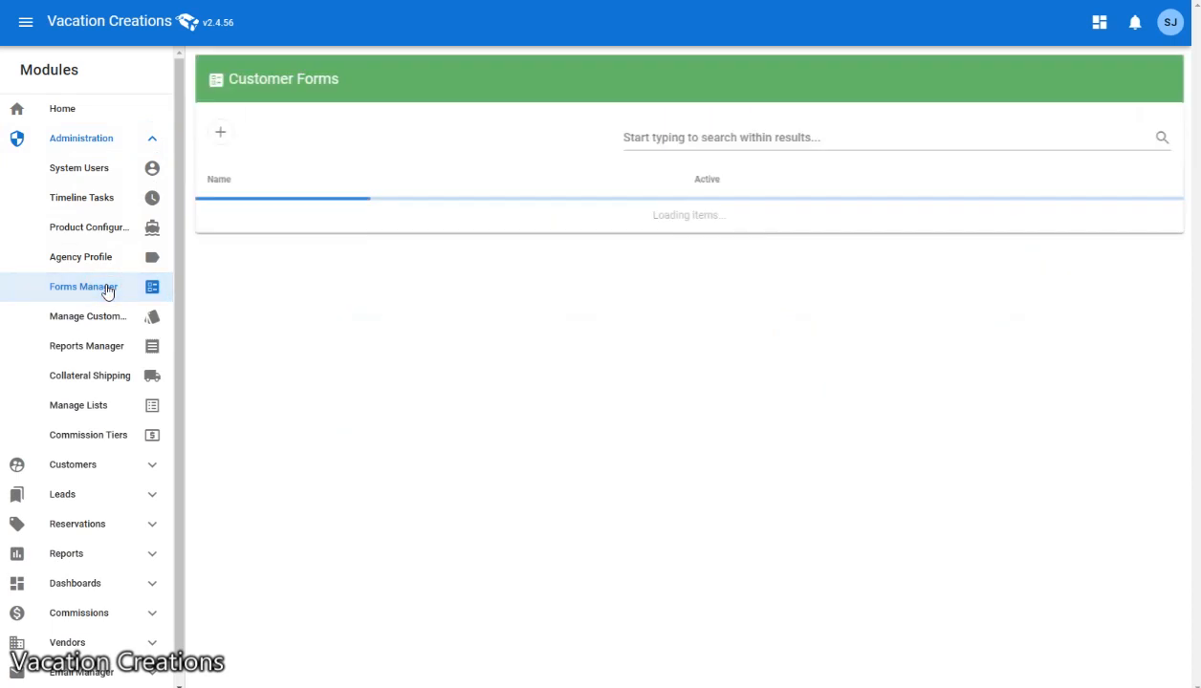
Create a customer form named "Credit Card Authorization" with the subject "Credit Card Authorization Form"
{"action": "left_click", "coordinate": [221, 132]}
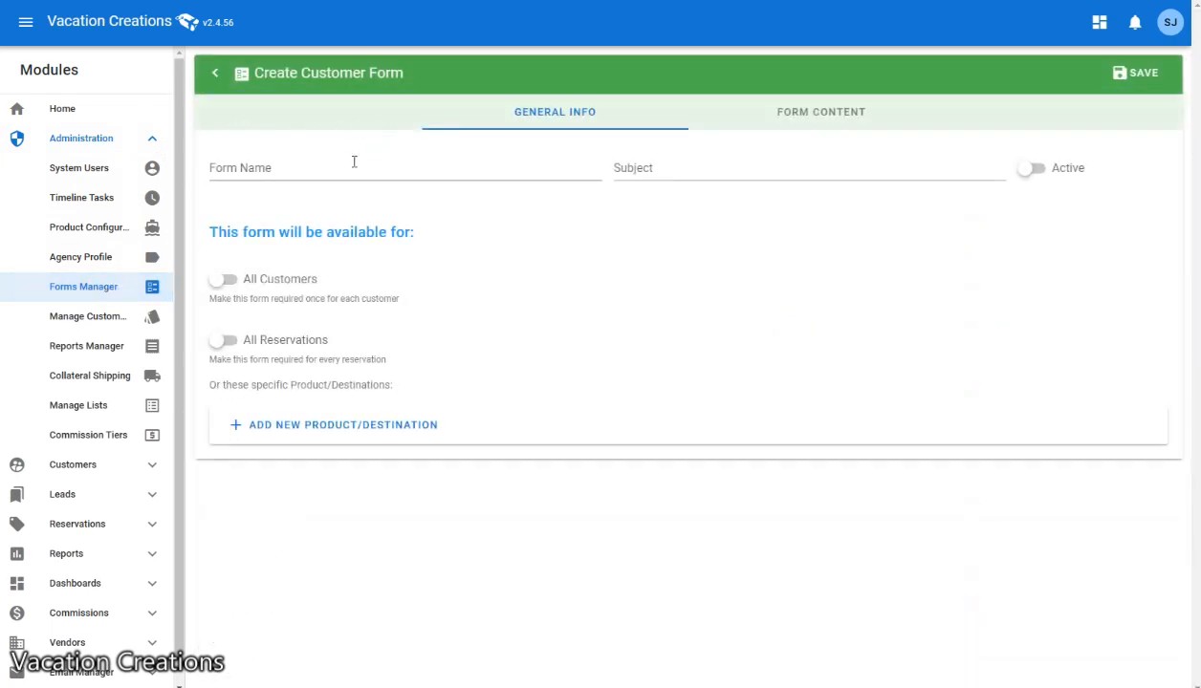
{"action": "left_click", "coordinate": [351, 167]}
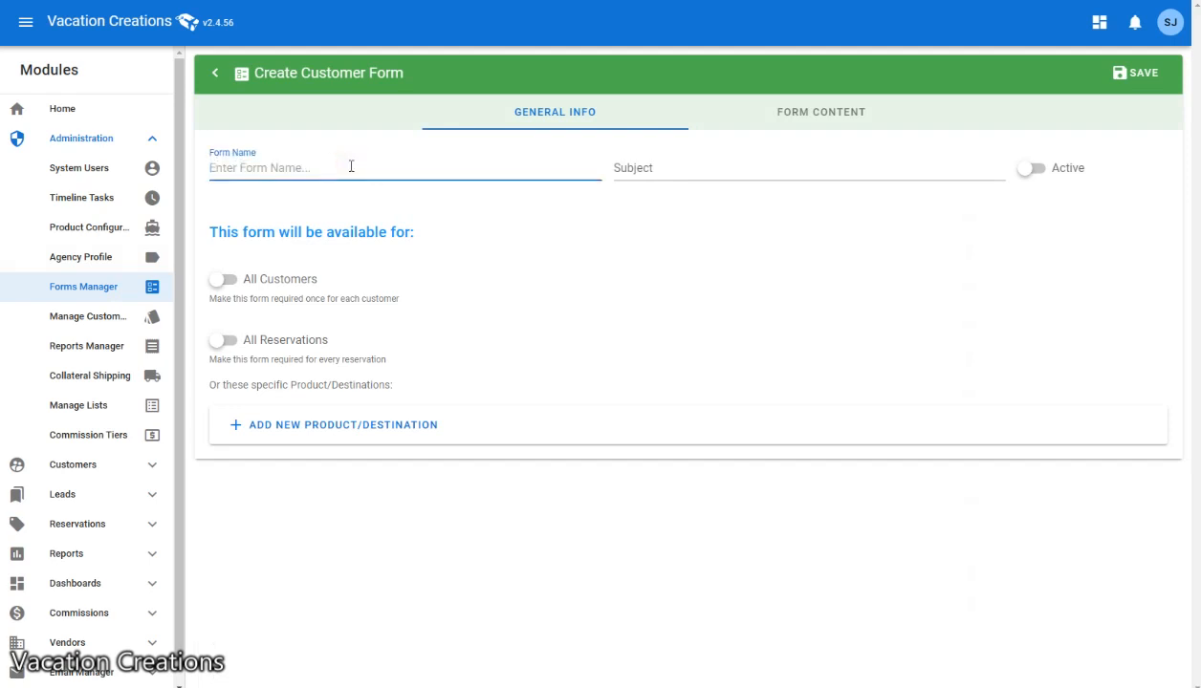
{"action": "type", "text": "Credit Card Authori"}
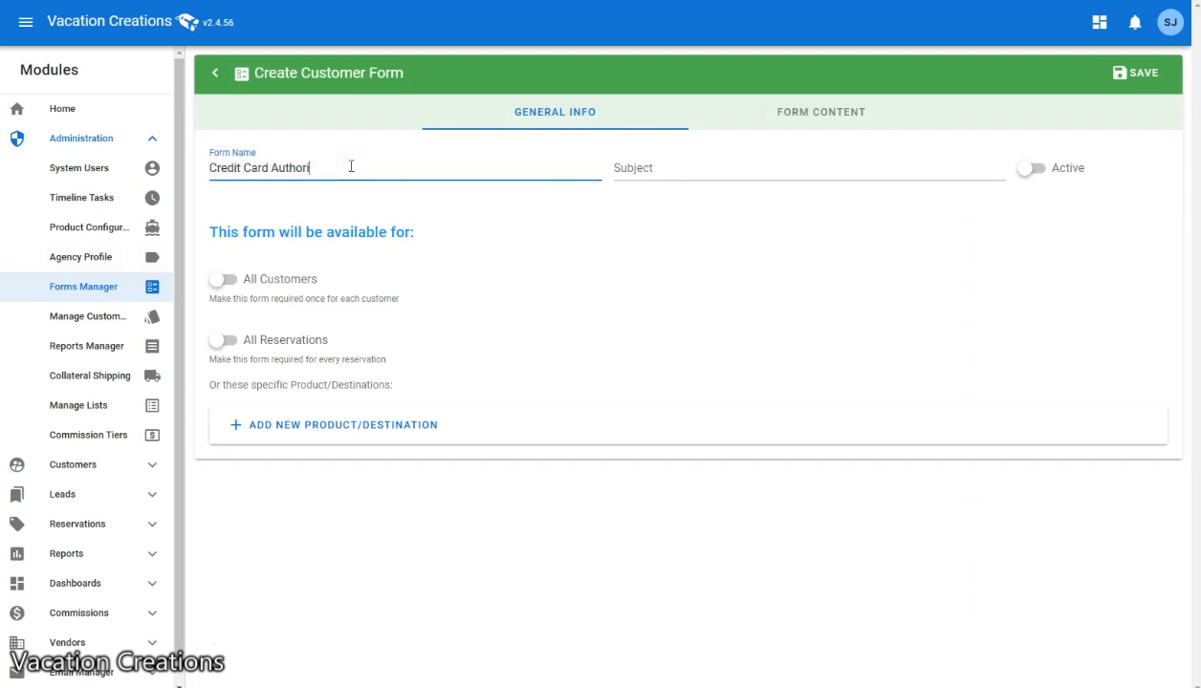
{"action": "type", "text": "zation"}
{"action": "left_click", "coordinate": [637, 168]}
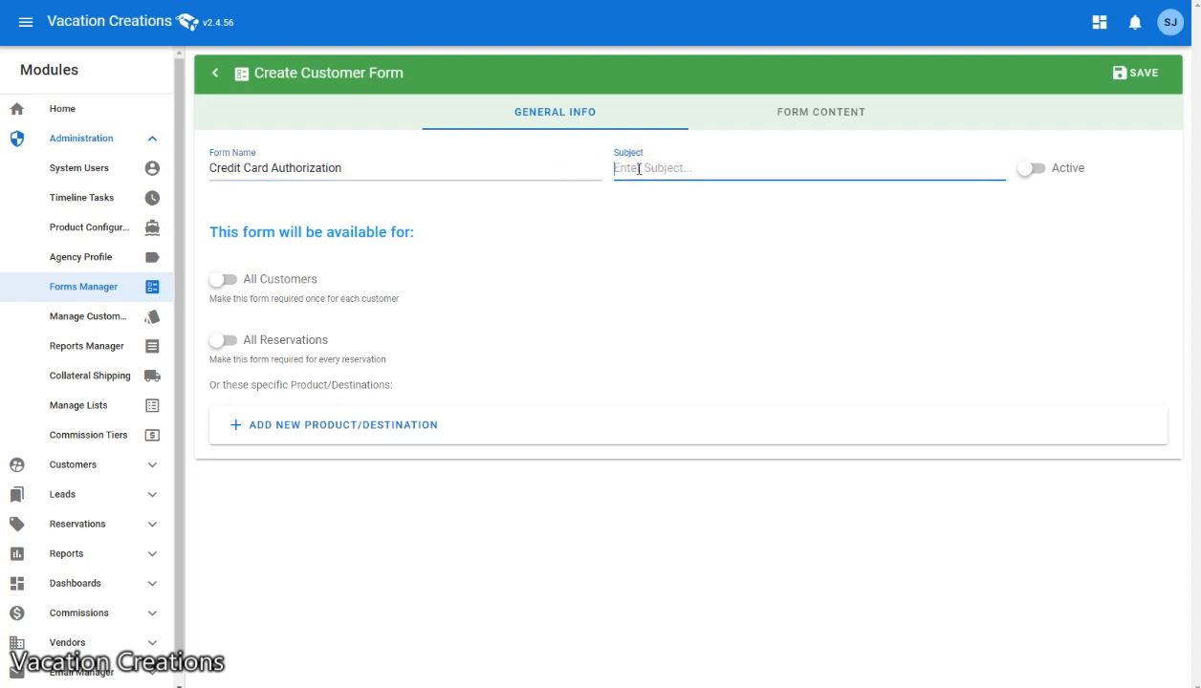
{"action": "type", "text": "Credit Card Authorization Form"}
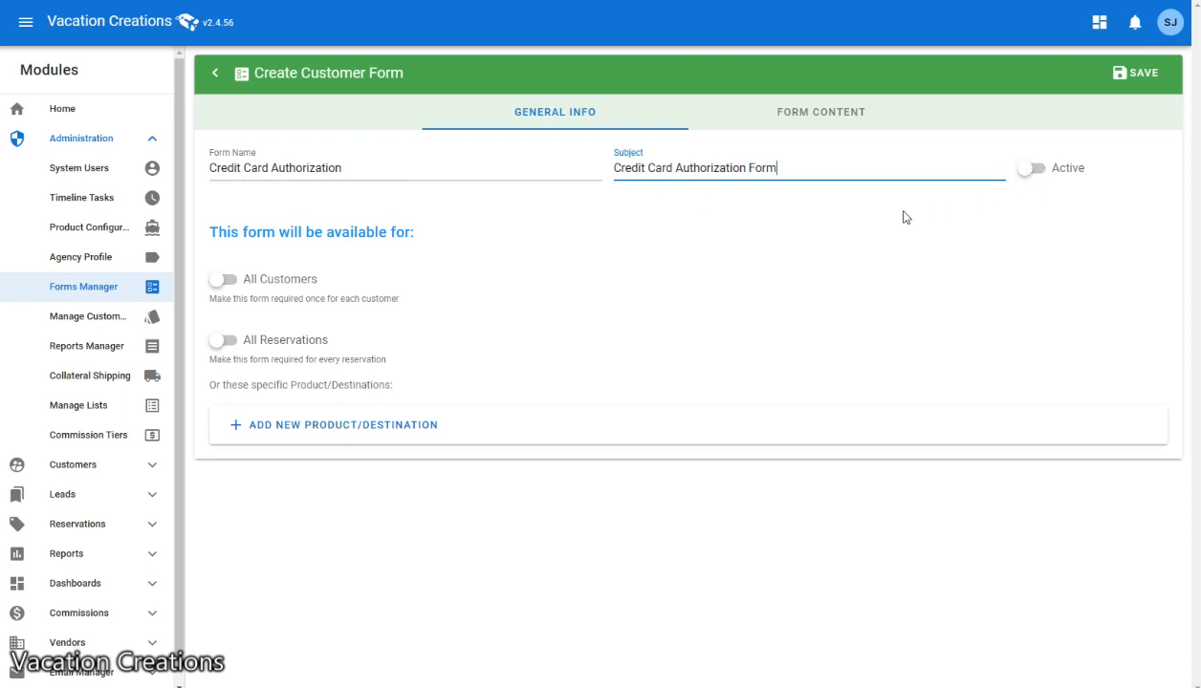
Make the form available for the product Universal with the destination Universal Orlando
{"action": "left_click", "coordinate": [362, 426]}
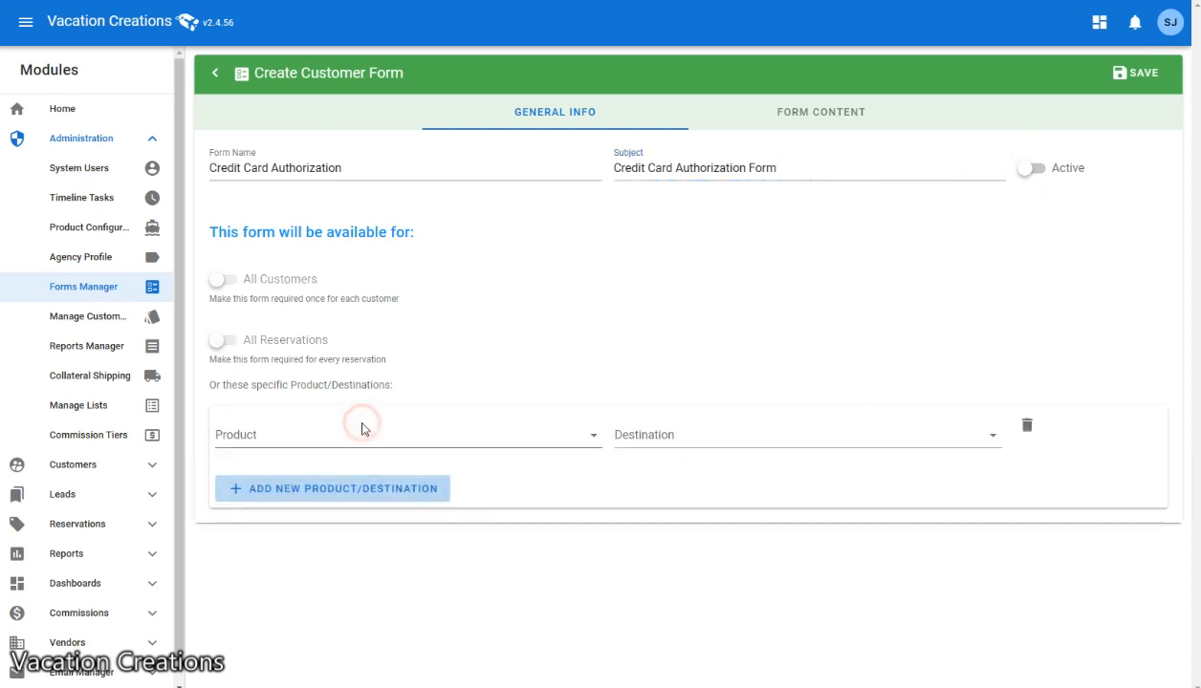
{"action": "left_click", "coordinate": [301, 435]}
{"action": "left_click", "coordinate": [286, 556]}
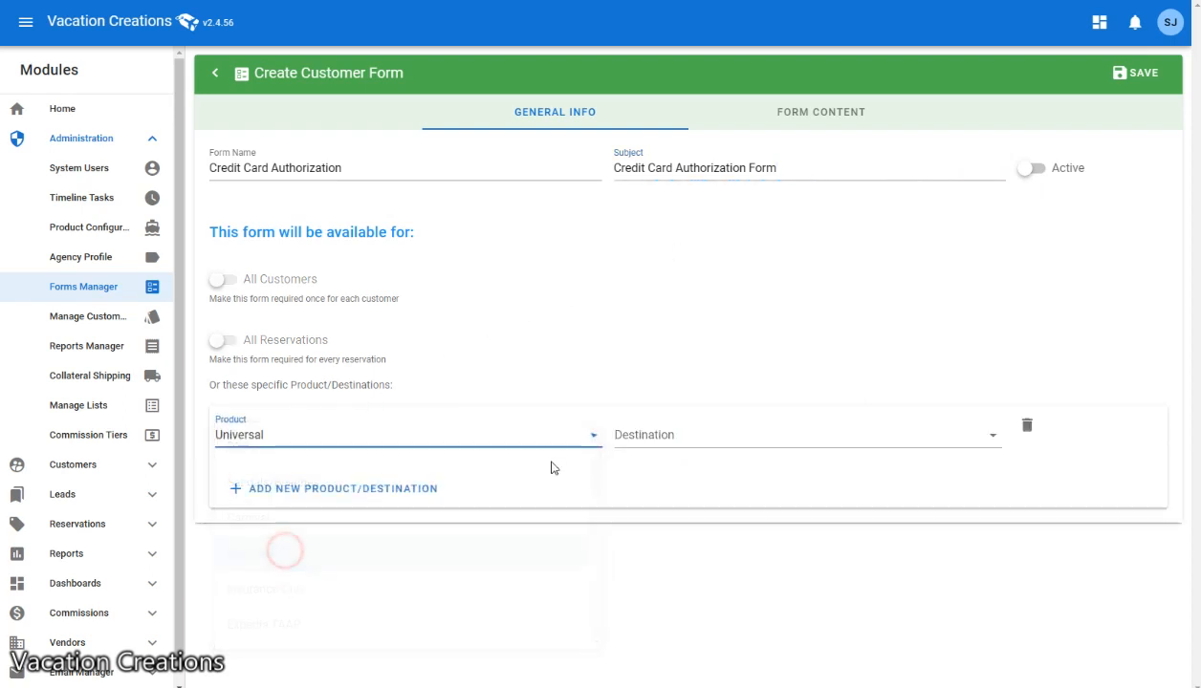
{"action": "left_click", "coordinate": [646, 432]}
{"action": "left_click", "coordinate": [701, 455]}
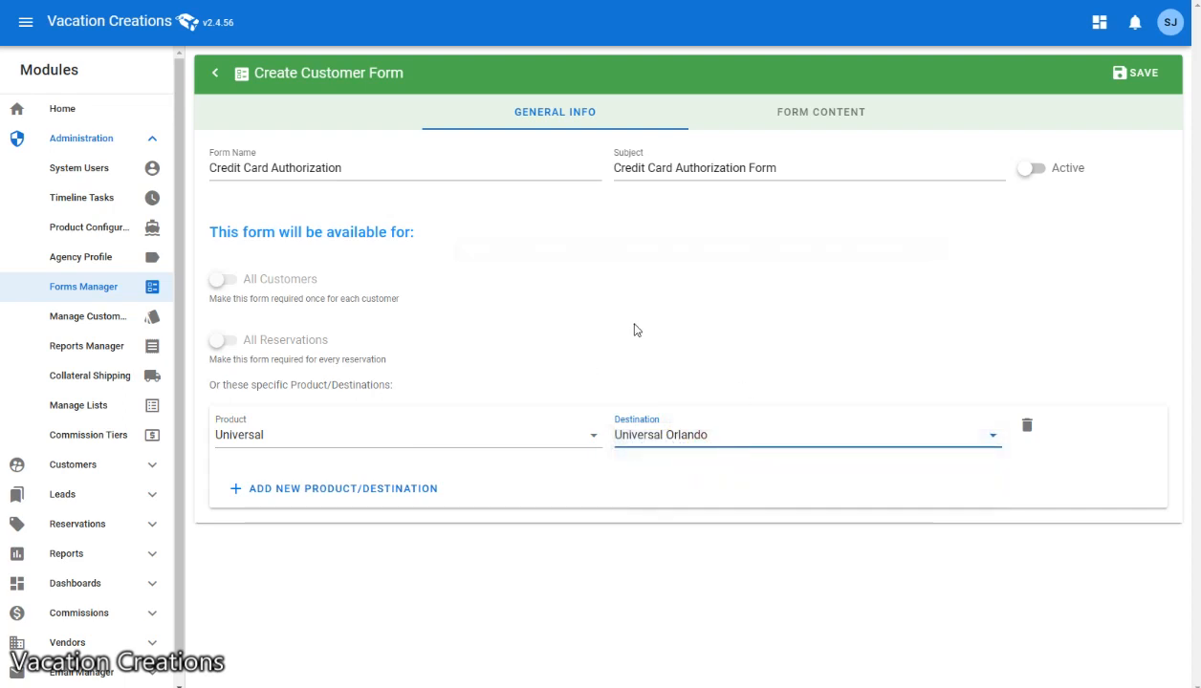
Add a Title item to the form content with the text "Credit Card Authorization Form"
{"action": "left_click", "coordinate": [828, 116]}
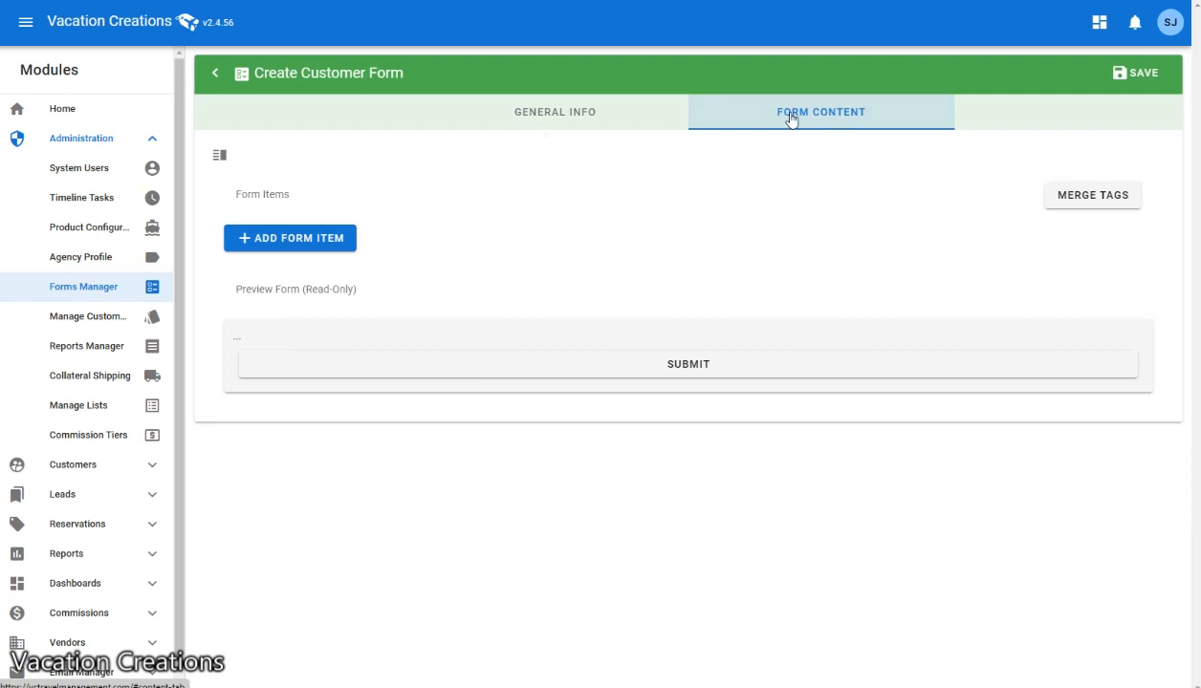
{"action": "left_click", "coordinate": [281, 240]}
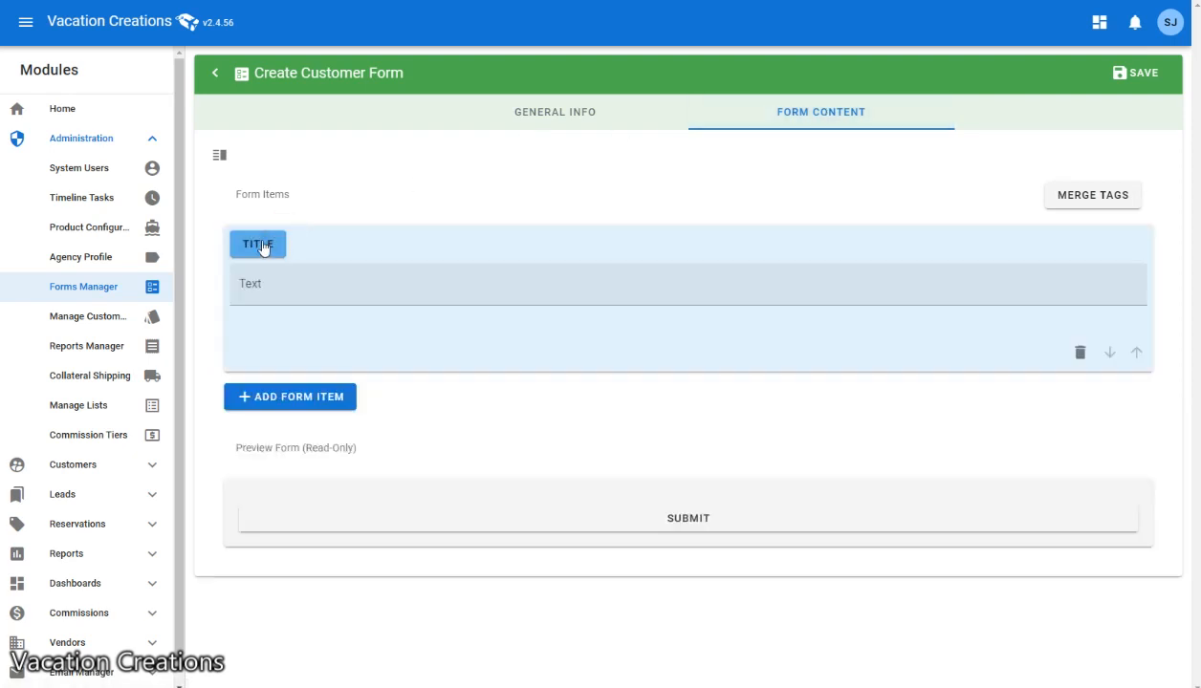
{"action": "left_click", "coordinate": [255, 249]}
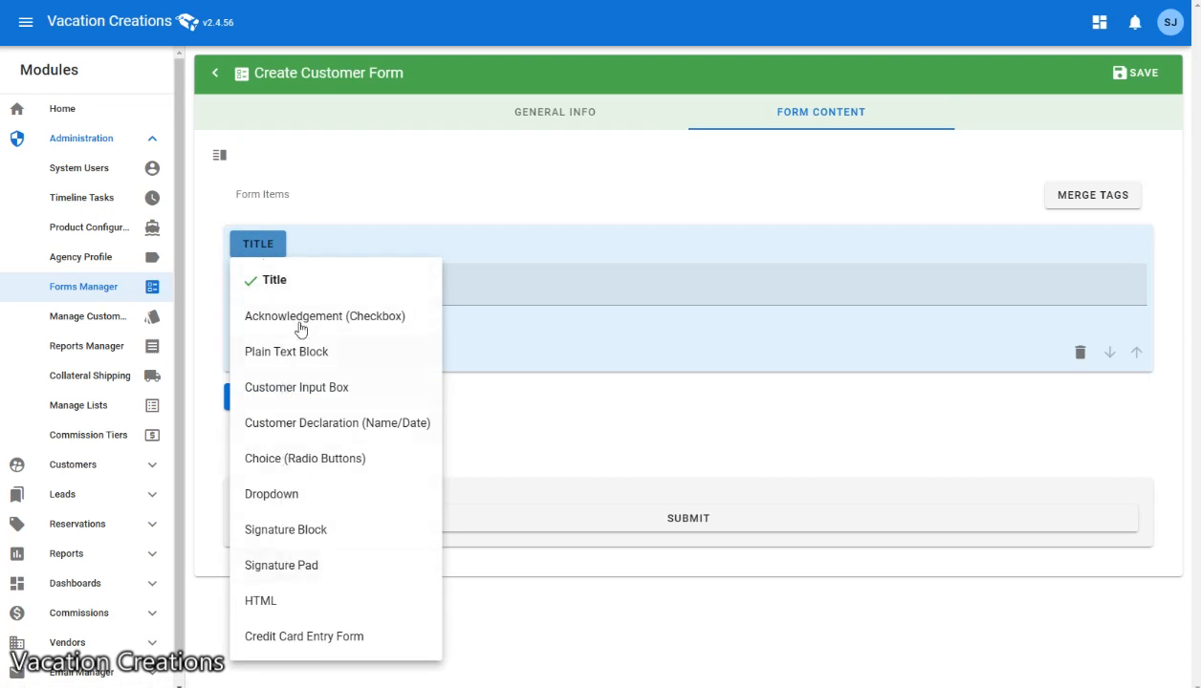
{"action": "left_click", "coordinate": [297, 280]}
{"action": "left_click", "coordinate": [413, 277]}
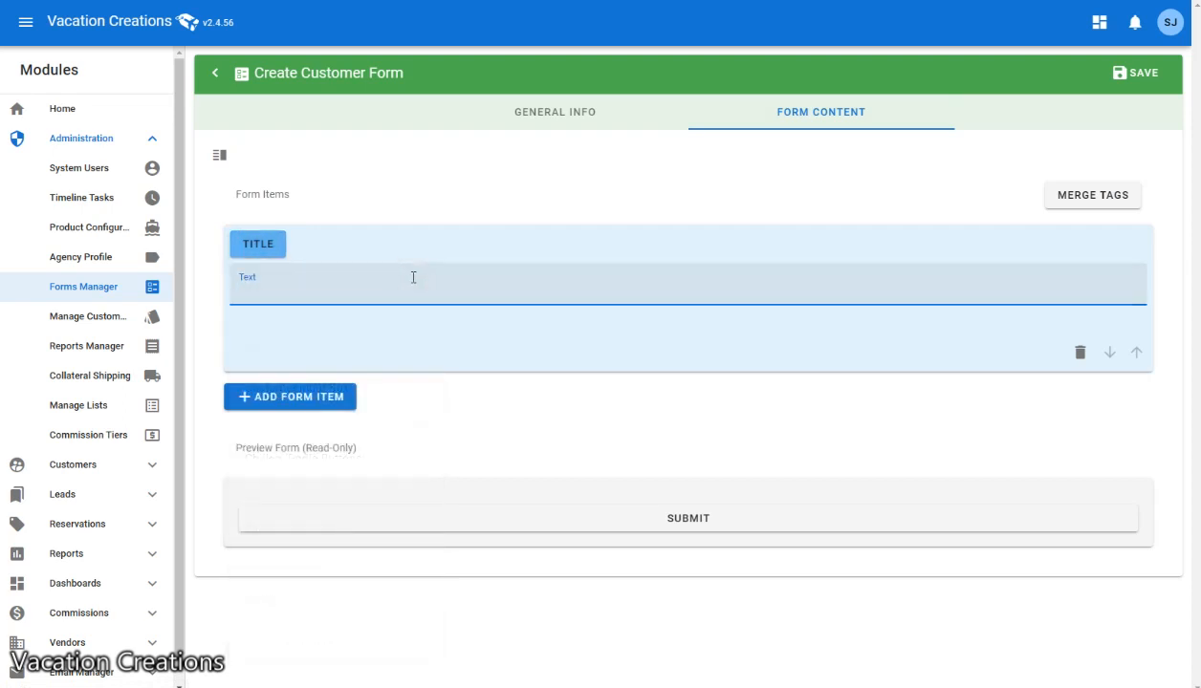
{"action": "type", "text": "Credit Card"}
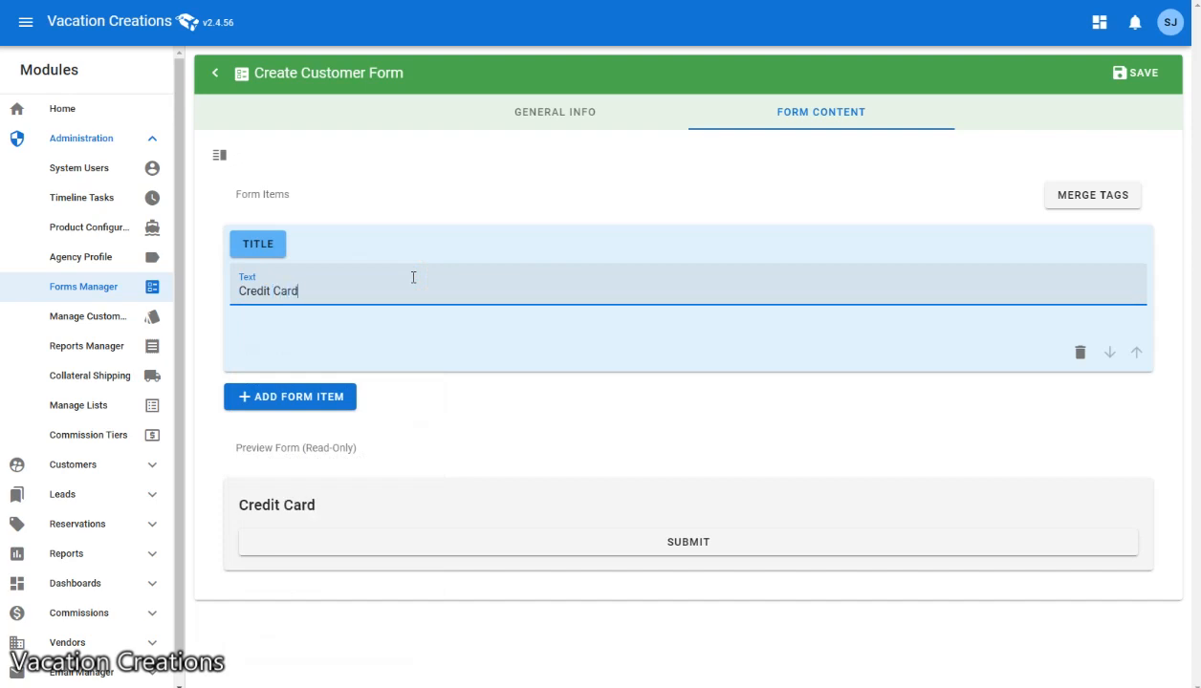
{"action": "type", "text": " Authori"}
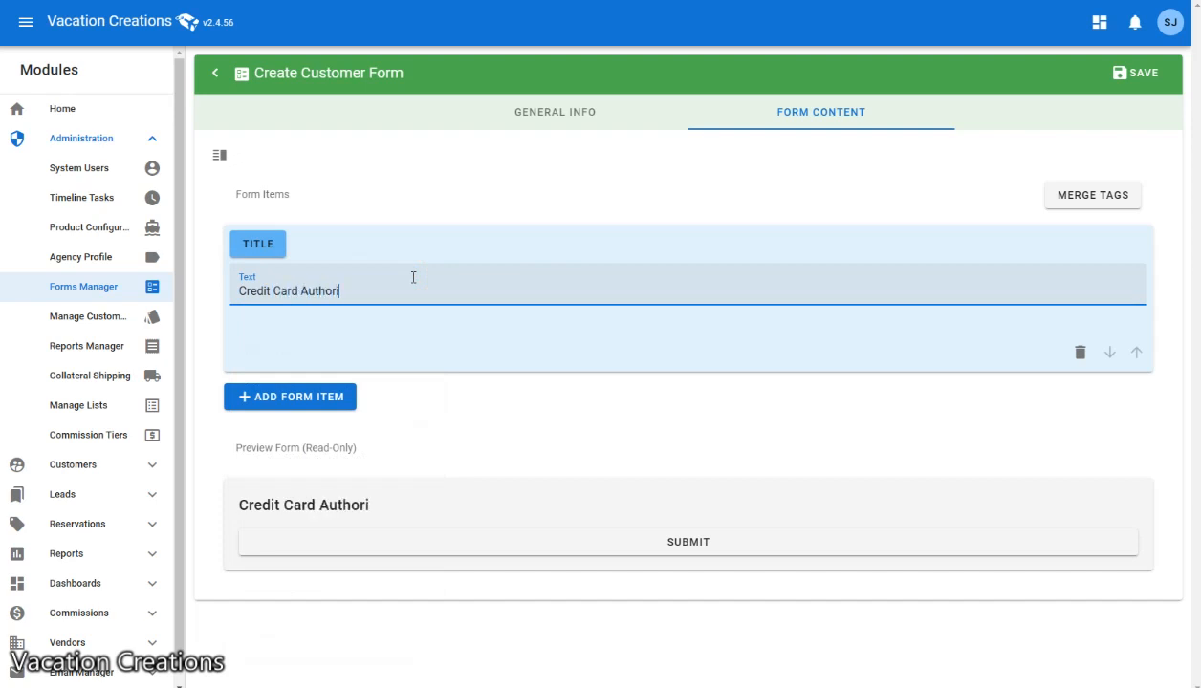
{"action": "type", "text": "zation Form"}
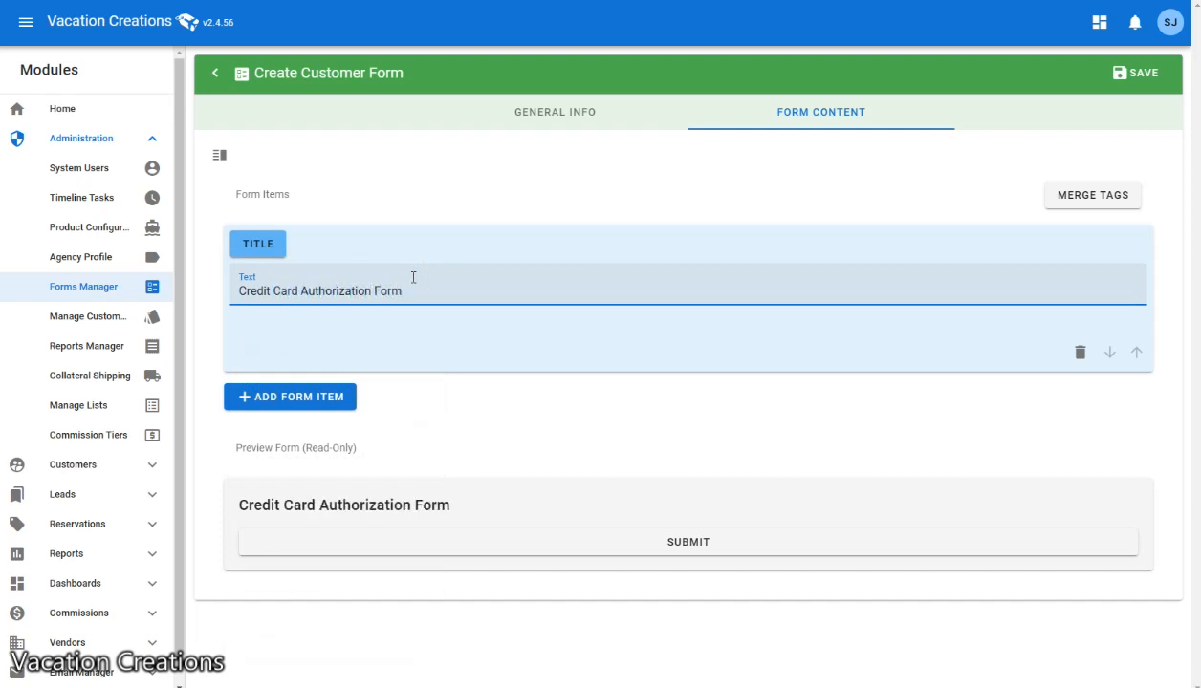
Add an Acknowledgement (Checkbox) item below the title and begin its text with "I"
{"action": "left_click", "coordinate": [286, 397]}
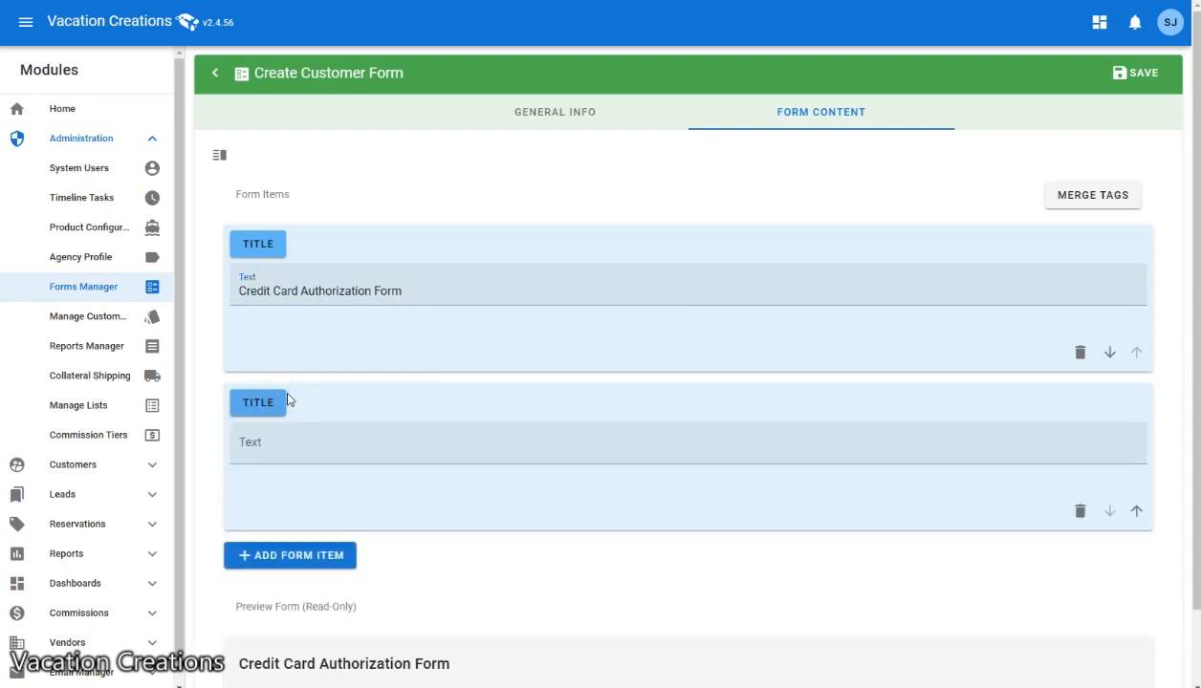
{"action": "left_click", "coordinate": [271, 407]}
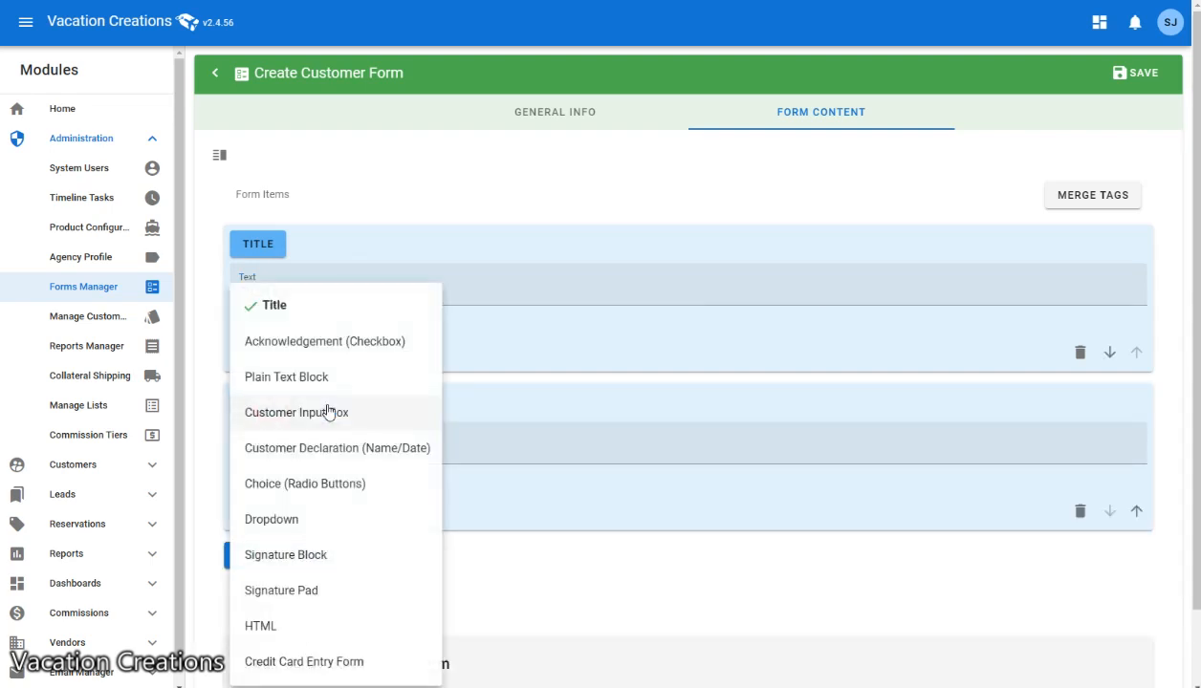
{"action": "left_click", "coordinate": [328, 344]}
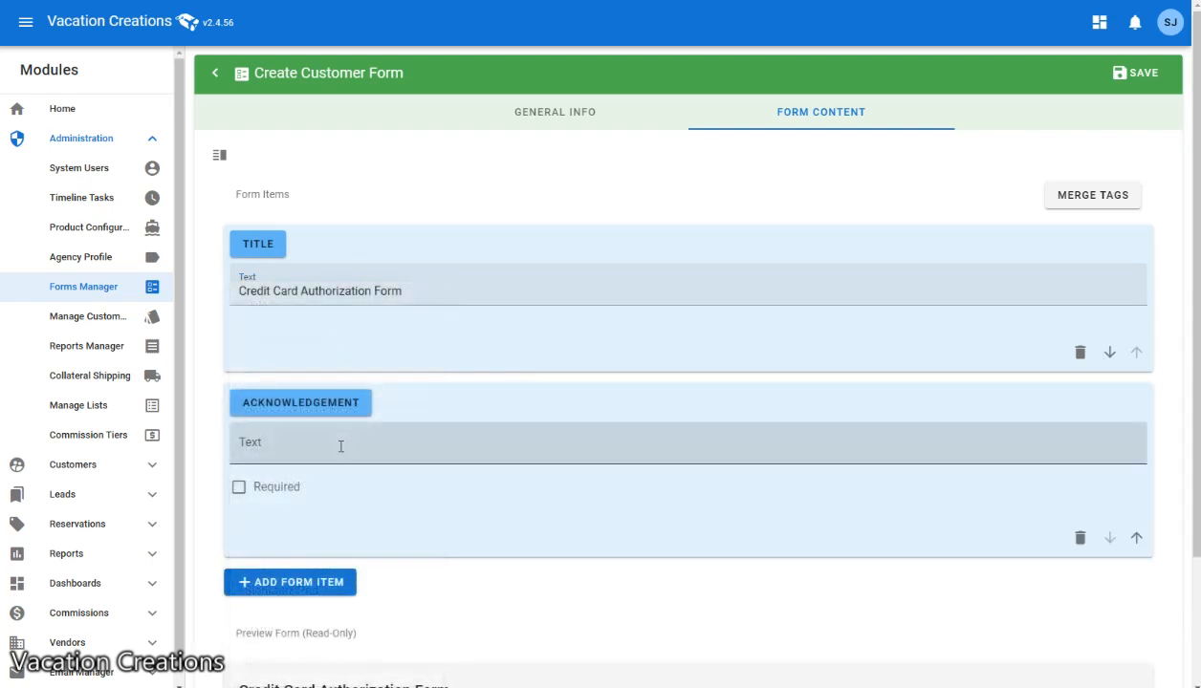
{"action": "left_click", "coordinate": [340, 445]}
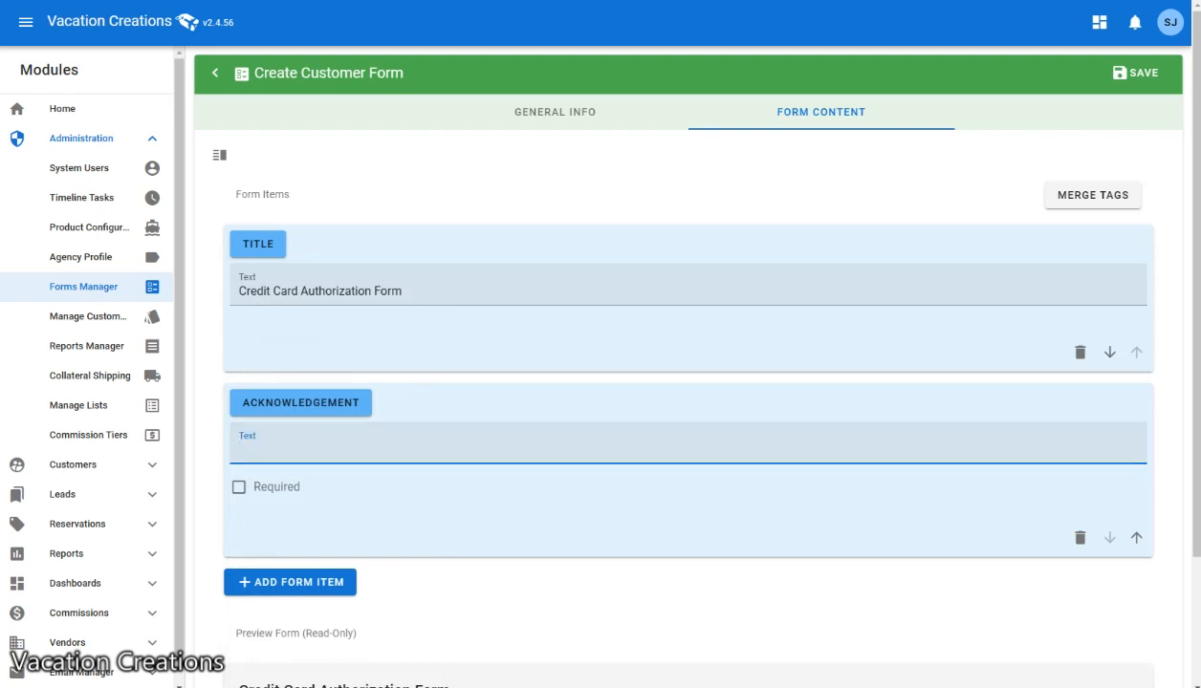
{"action": "left_click", "coordinate": [352, 434]}
Insert the [CustomerFirstName] merge tag into the acknowledgement text so it reads "I, [CustomerFirstName]"
{"action": "left_click", "coordinate": [1094, 199]}
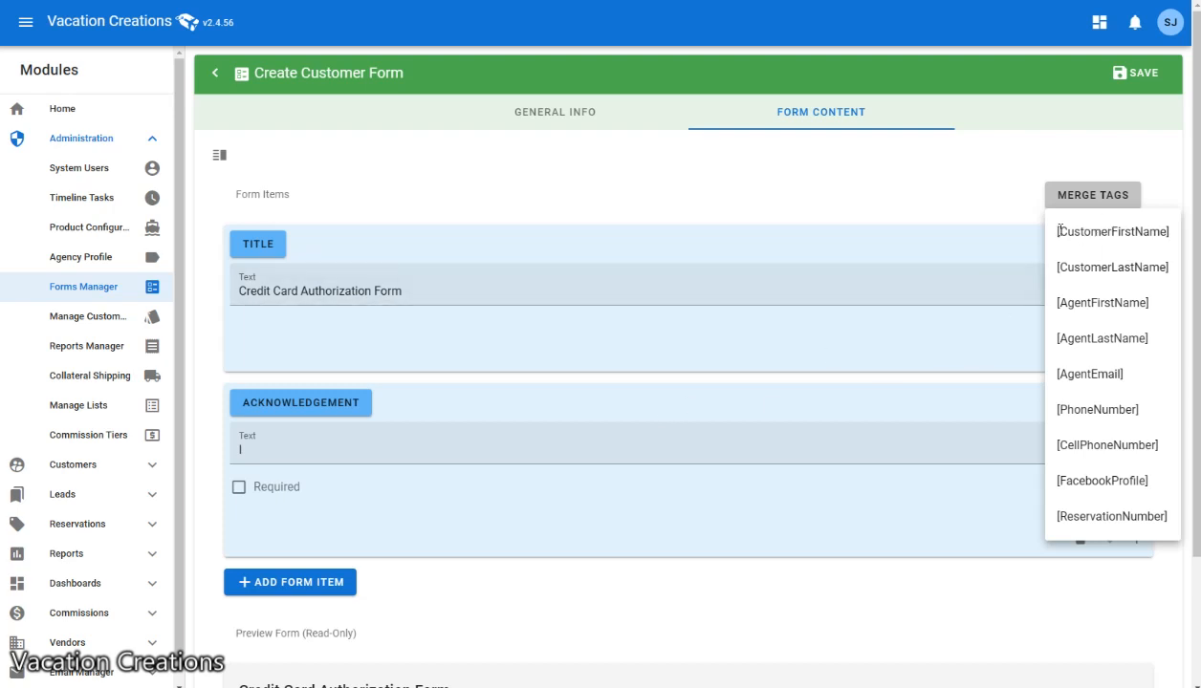
{"action": "left_click_drag", "start_coordinate": [1057, 232], "coordinate": [1157, 231]}
{"action": "right_click", "coordinate": [1157, 231]}
{"action": "left_click", "coordinate": [1147, 243]}
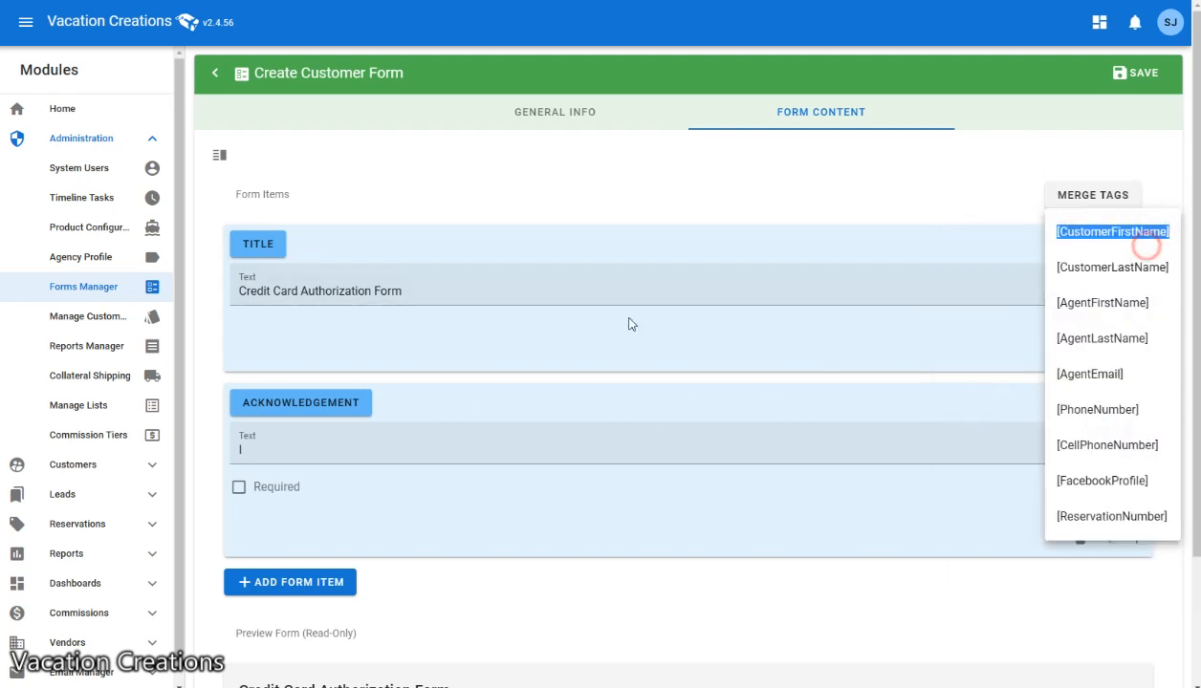
{"action": "left_click", "coordinate": [367, 449]}
{"action": "type", "text": "I"}
{"action": "right_click", "coordinate": [367, 449]}
{"action": "left_click", "coordinate": [430, 200]}
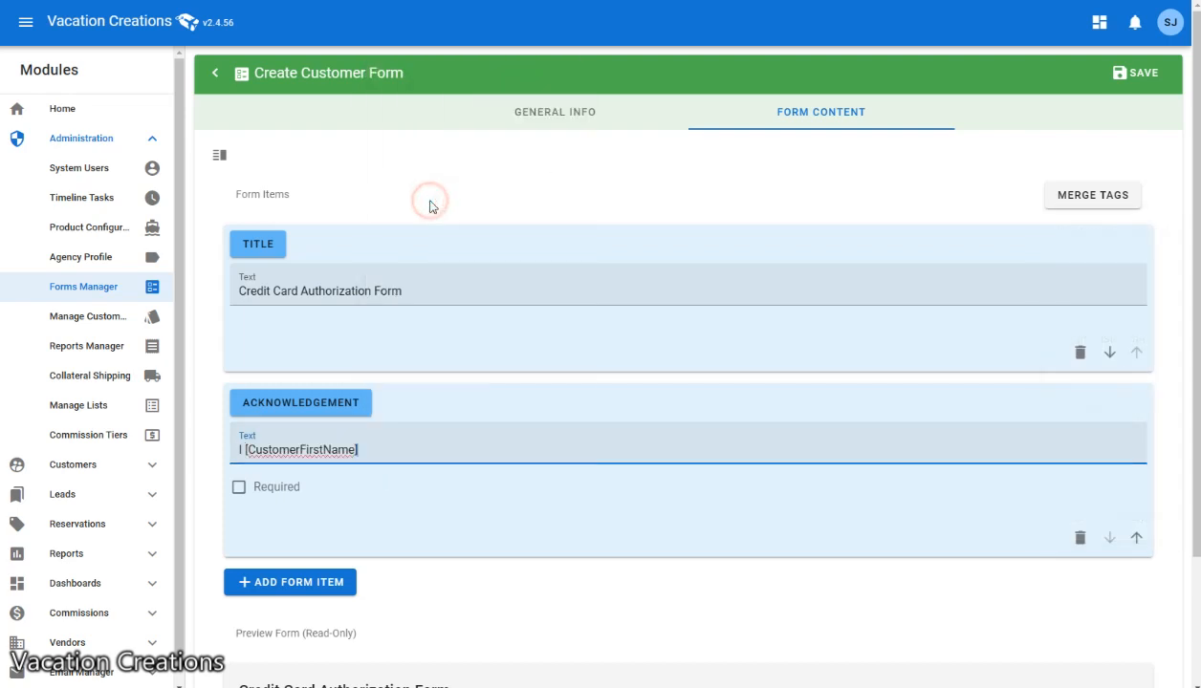
{"action": "left_click", "coordinate": [243, 449]}
{"action": "left_click", "coordinate": [1080, 199]}
{"action": "left_click", "coordinate": [1010, 214]}
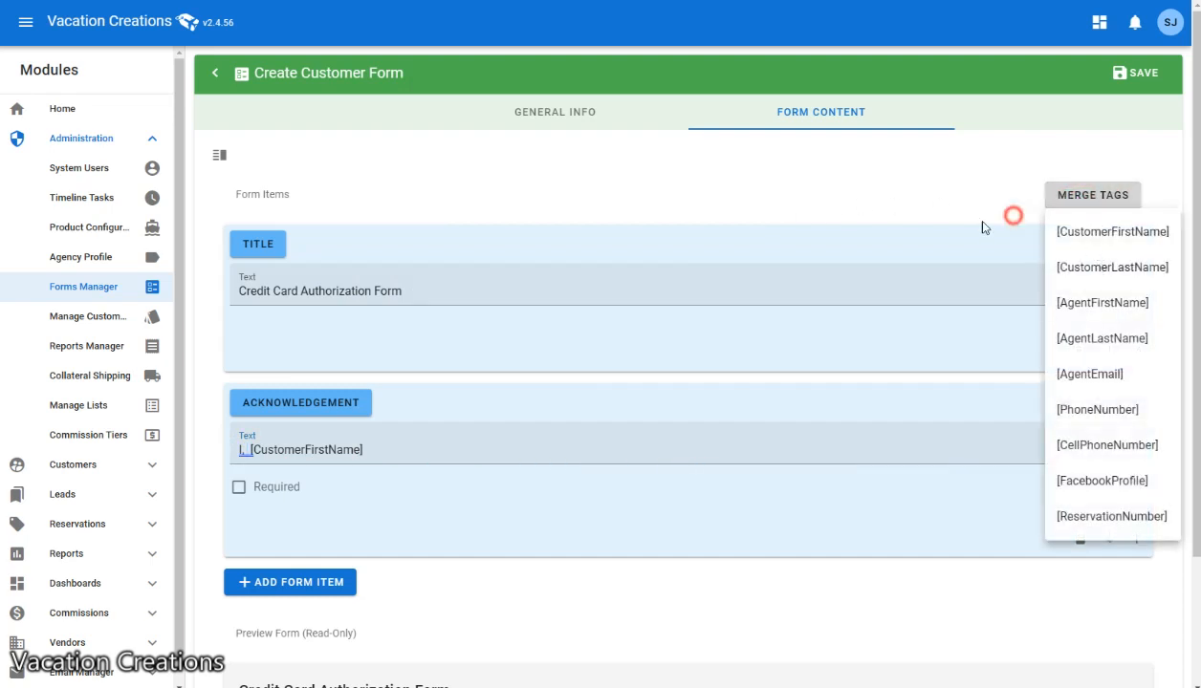
Mark the acknowledgement item as required, check it in the form preview, and delete the item
{"action": "left_click", "coordinate": [239, 487]}
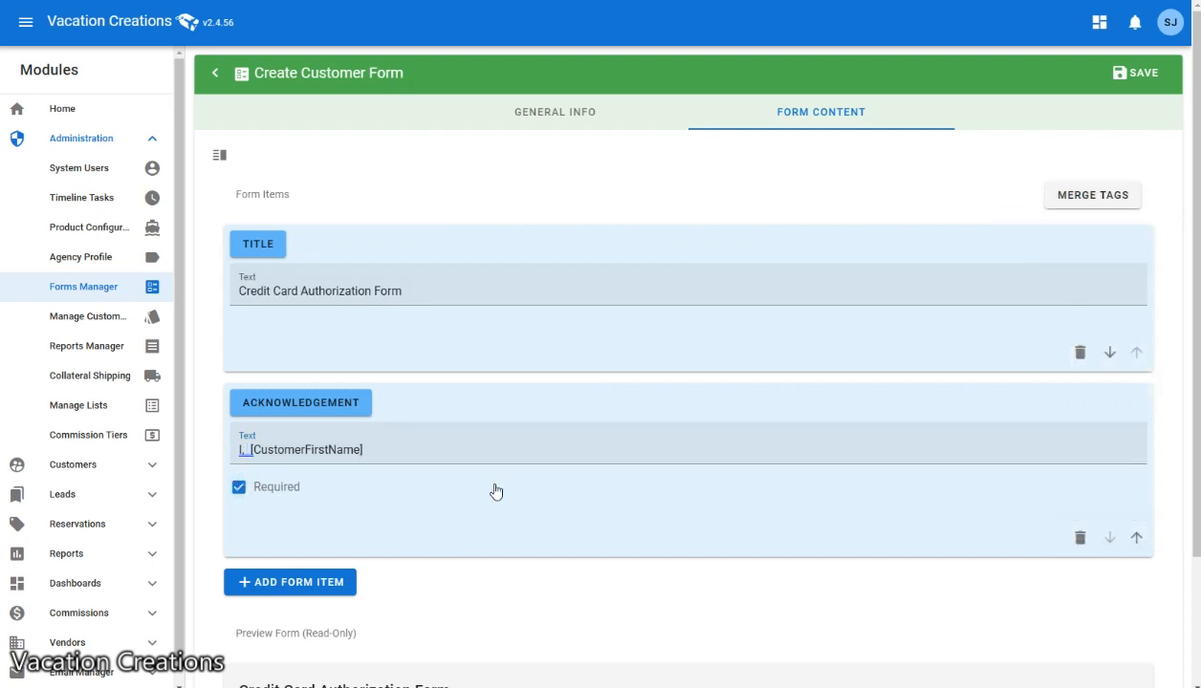
{"action": "scroll", "coordinate": [545, 490], "scroll_direction": "down", "scroll_amount": 2}
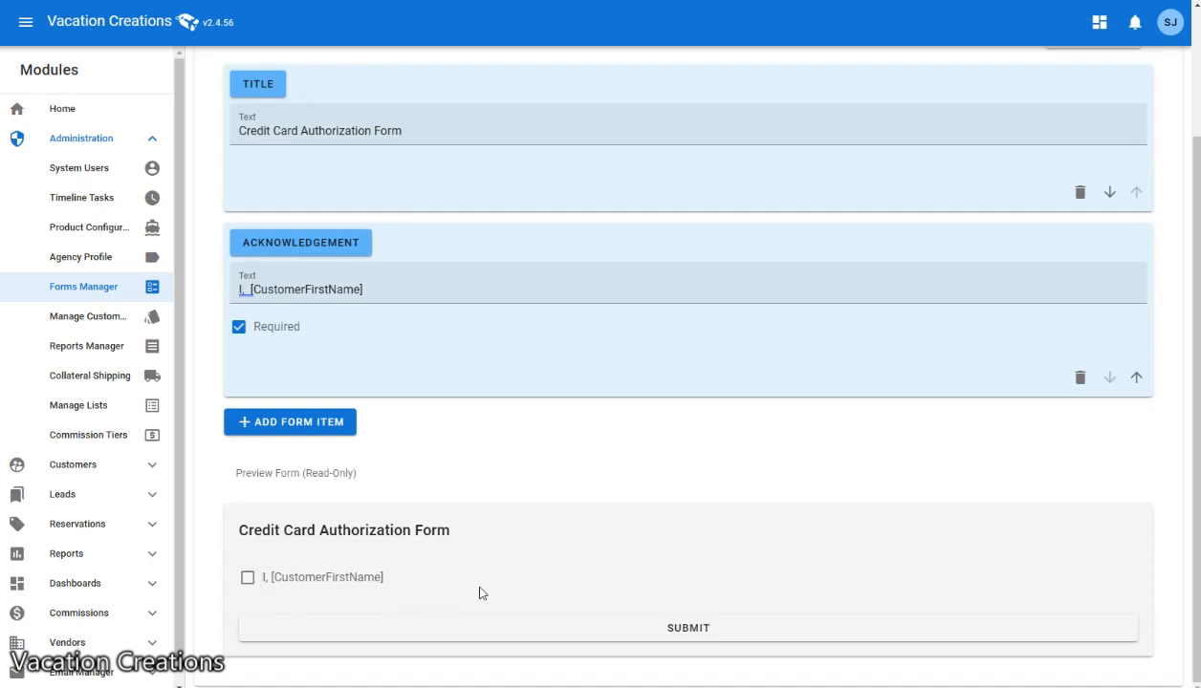
{"action": "scroll", "coordinate": [487, 535], "scroll_direction": "up", "scroll_amount": 1}
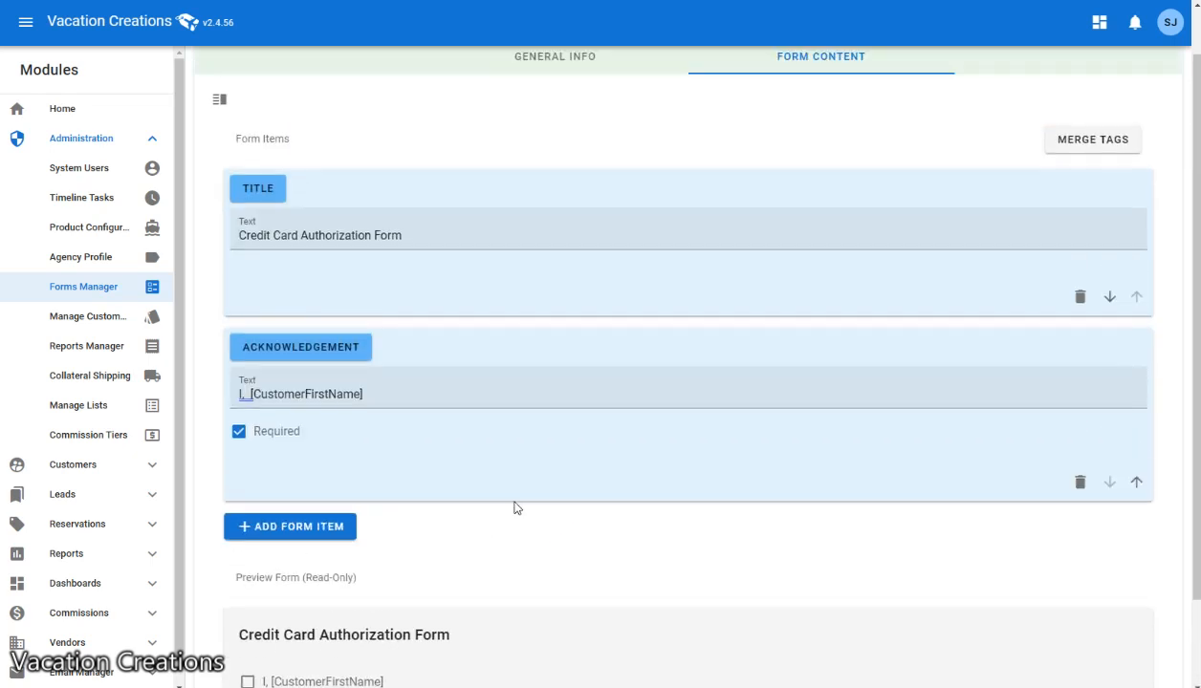
{"action": "left_click", "coordinate": [1081, 483]}
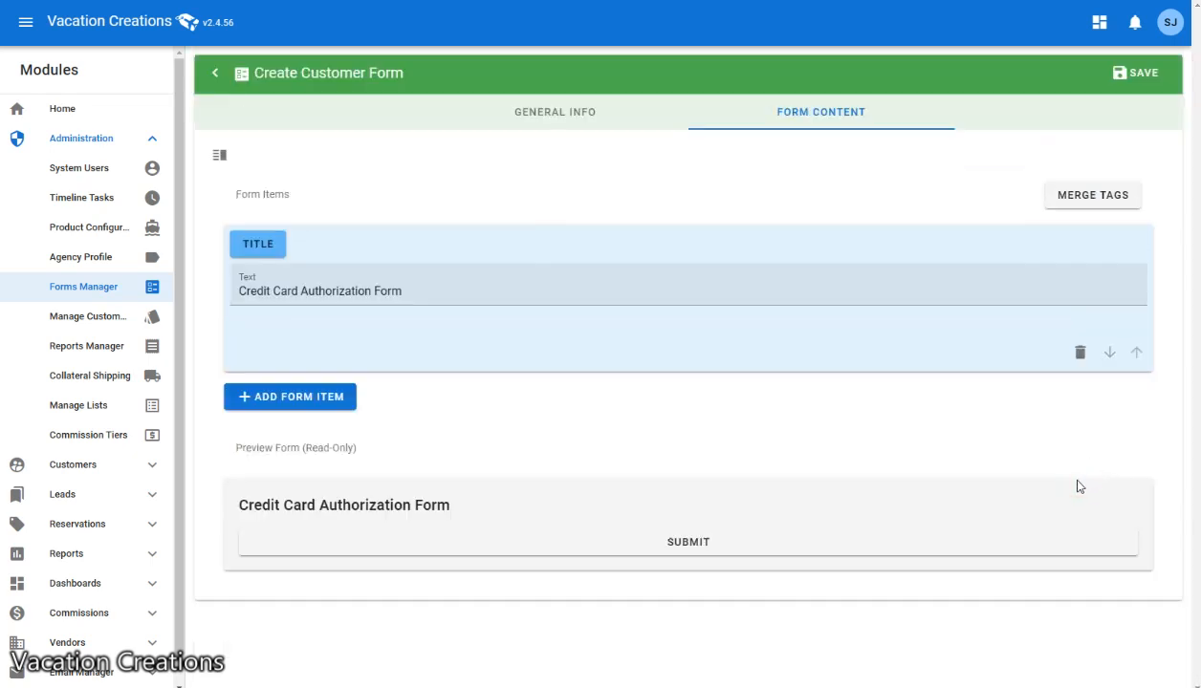
Add a Customer Input Box item below the title and check it in the form preview
{"action": "left_click", "coordinate": [277, 397]}
{"action": "left_click", "coordinate": [277, 404]}
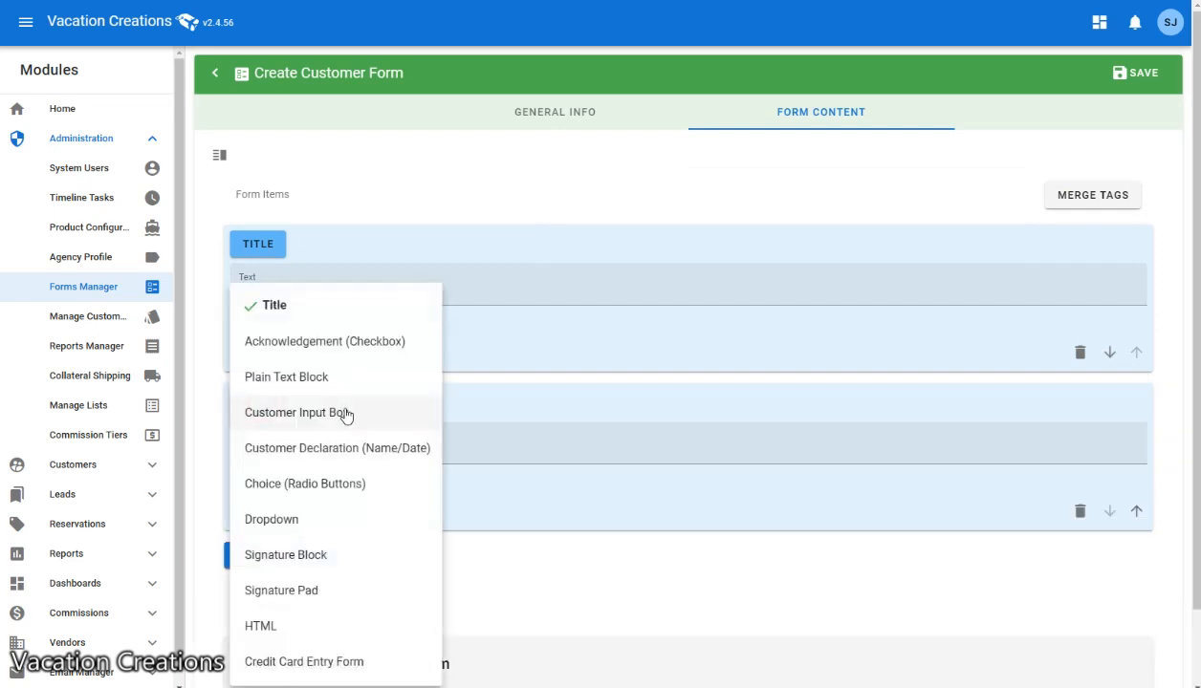
{"action": "left_click", "coordinate": [269, 412]}
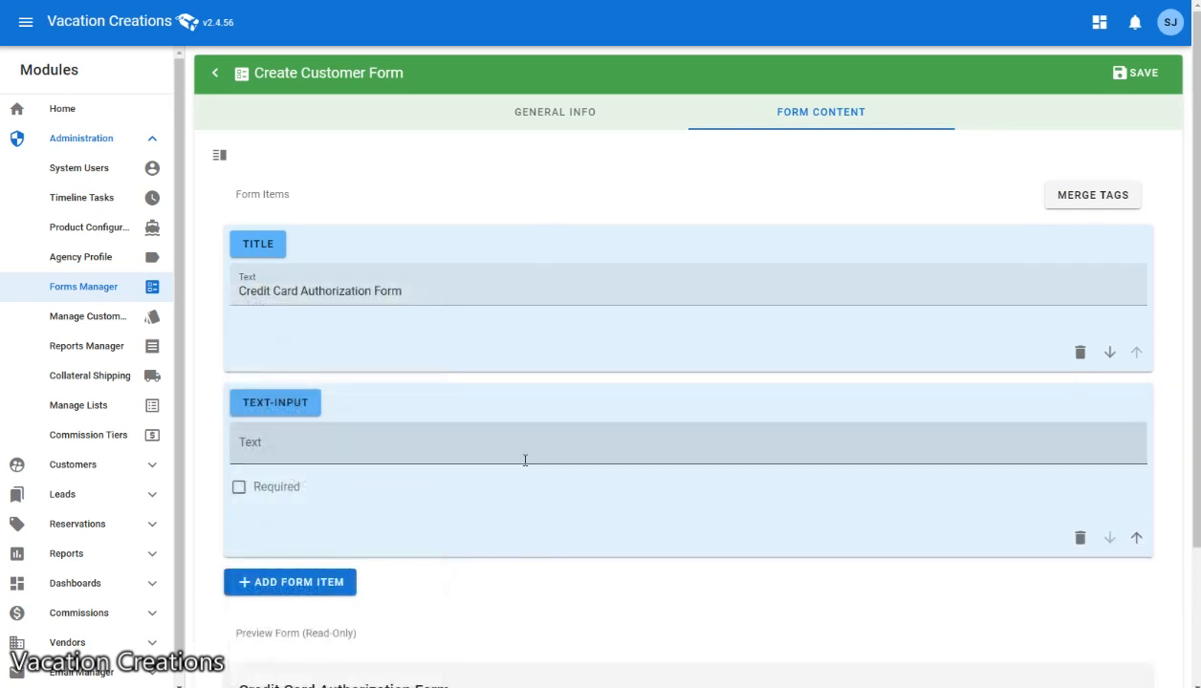
{"action": "scroll", "coordinate": [531, 469], "scroll_direction": "down", "scroll_amount": 2}
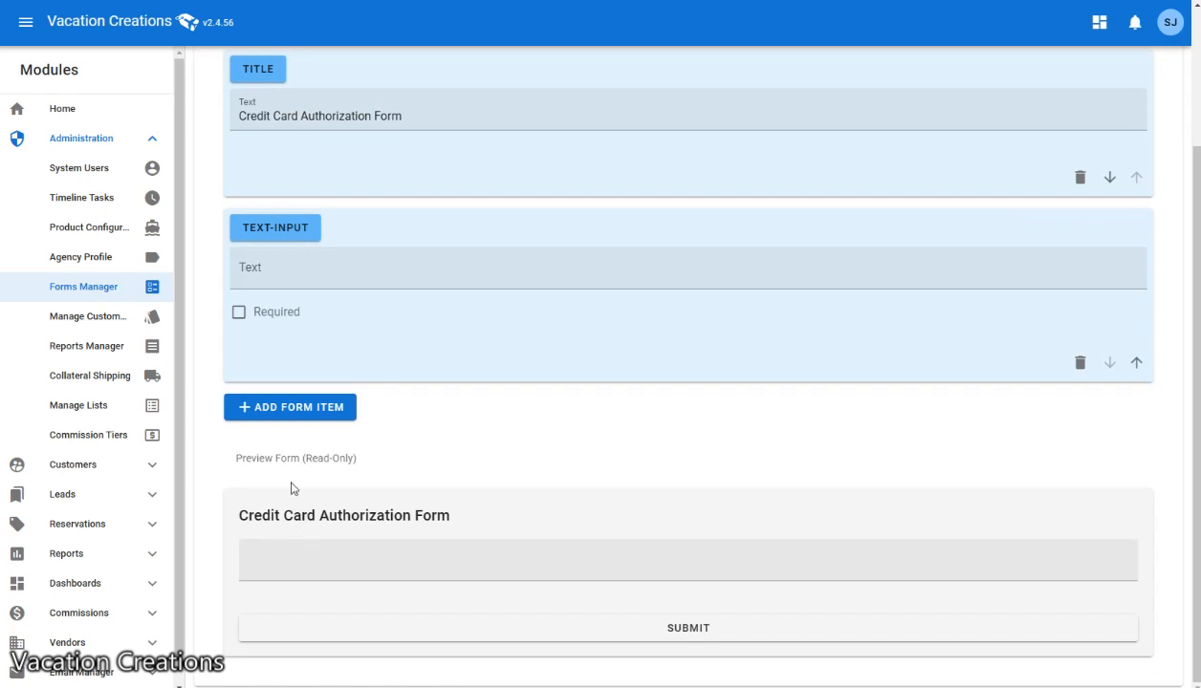
{"action": "scroll", "coordinate": [407, 474], "scroll_direction": "up", "scroll_amount": 3}
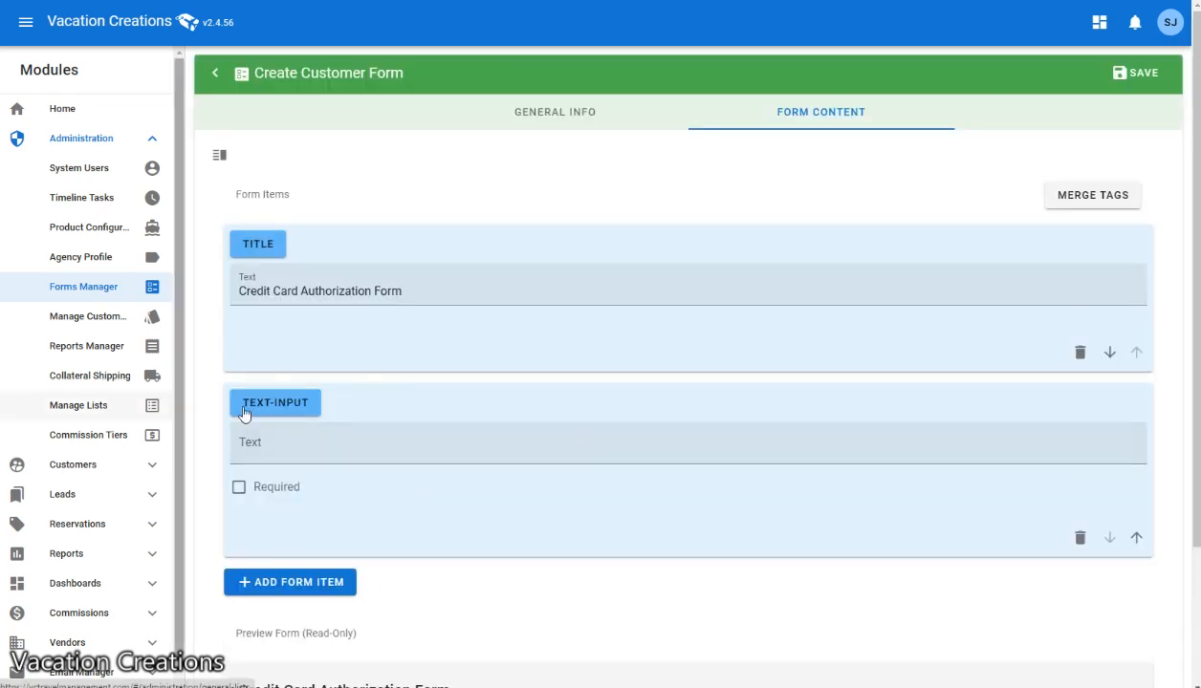
Change the second form item's type to Customer Declaration (Name/Date) and check it in the preview
{"action": "left_click", "coordinate": [277, 406]}
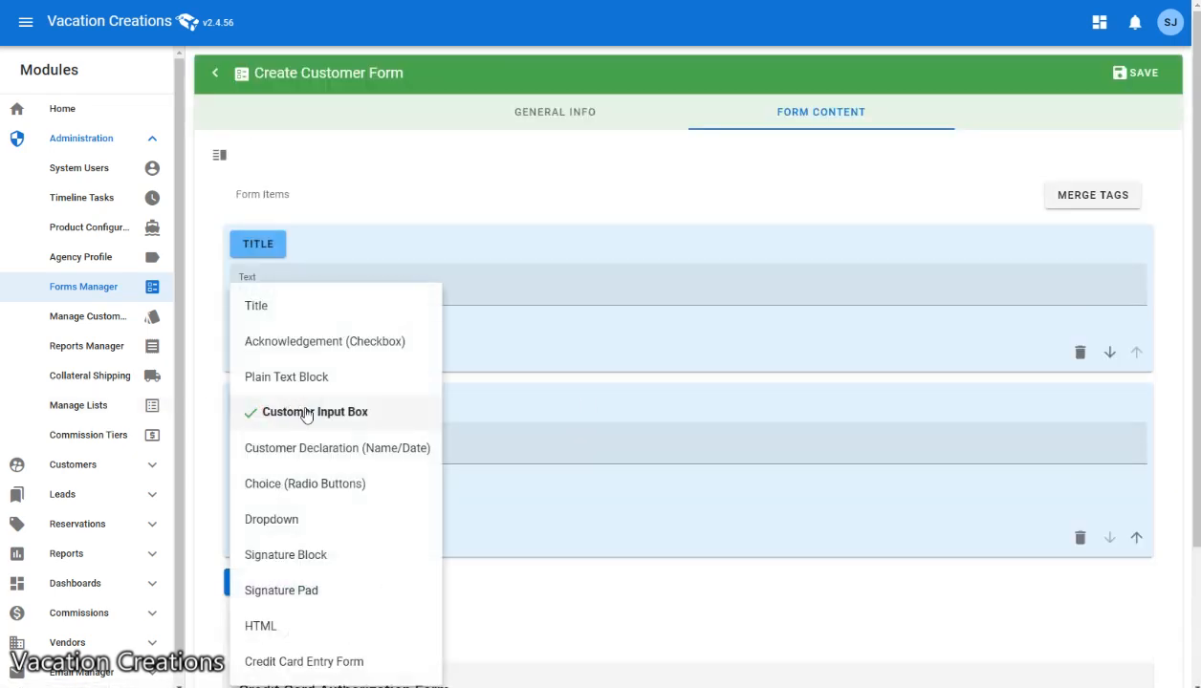
{"action": "left_click", "coordinate": [341, 449]}
{"action": "scroll", "coordinate": [402, 505], "scroll_direction": "down", "scroll_amount": 2}
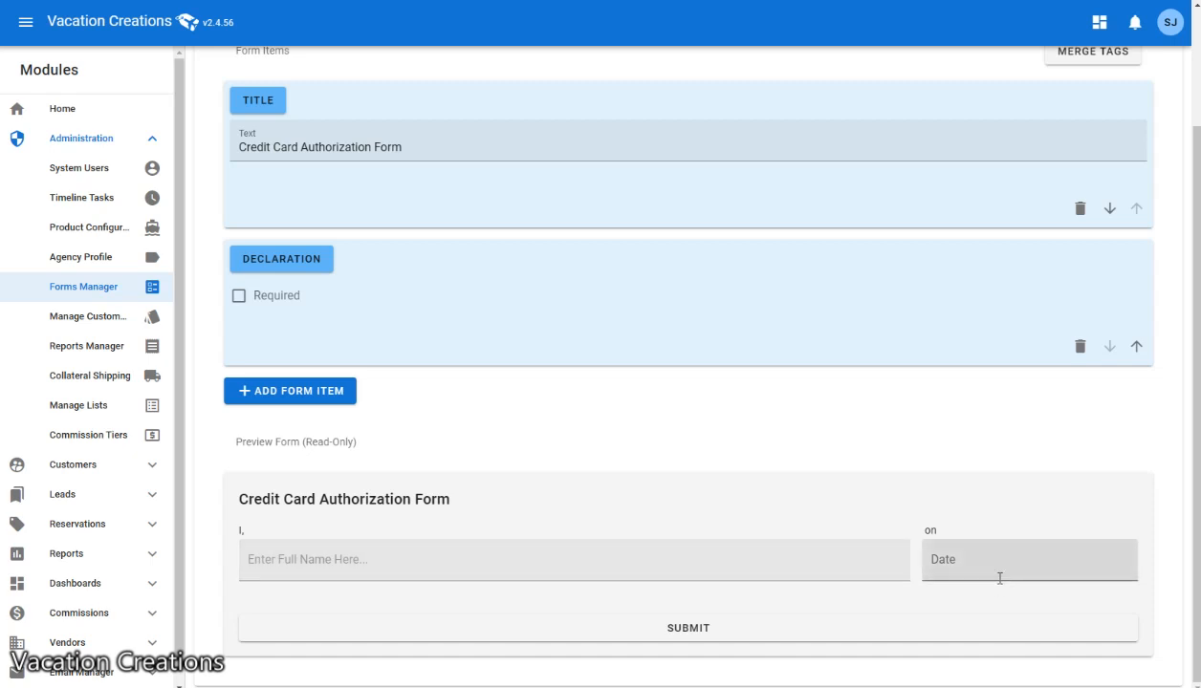
{"action": "scroll", "coordinate": [581, 520], "scroll_direction": "up", "scroll_amount": 2}
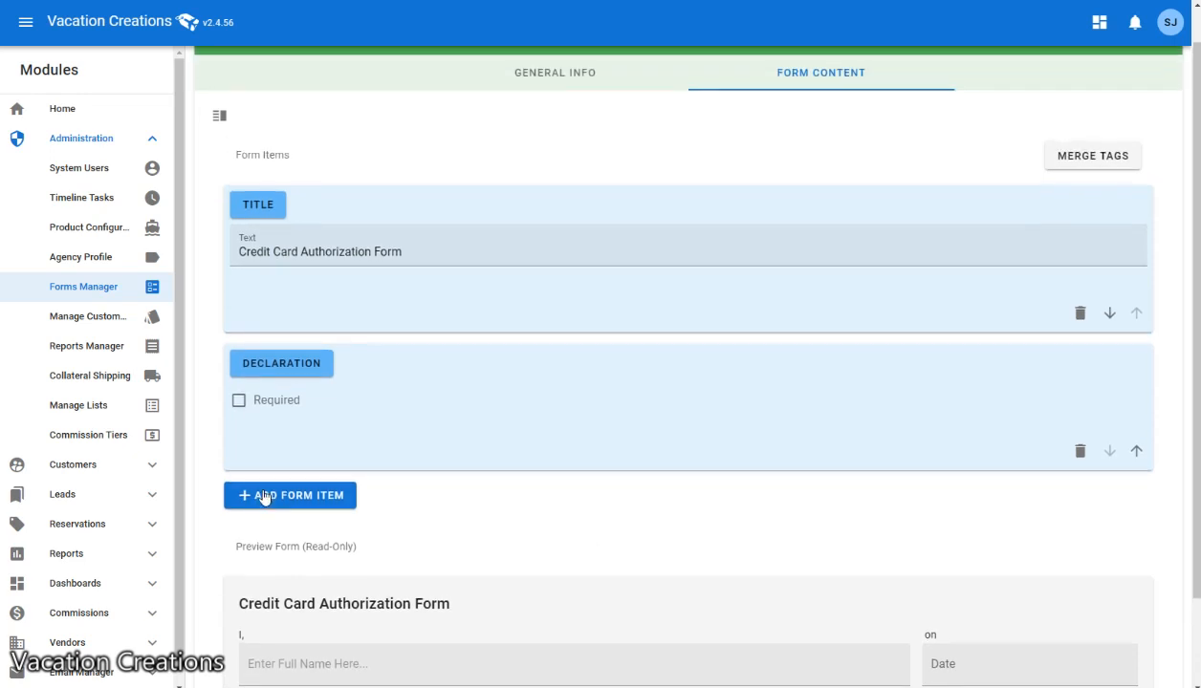
Add a Credit Card Entry Form item below the declaration item
{"action": "left_click", "coordinate": [295, 495]}
{"action": "scroll", "coordinate": [303, 313], "scroll_direction": "down", "scroll_amount": 3}
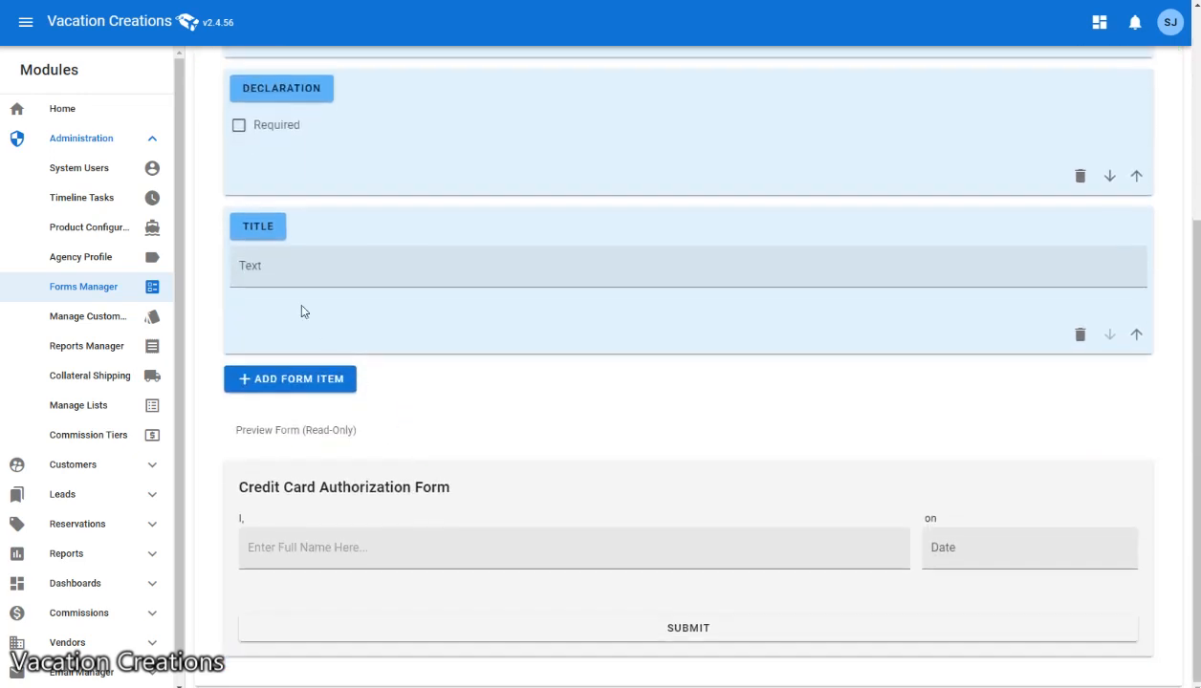
{"action": "left_click", "coordinate": [273, 238]}
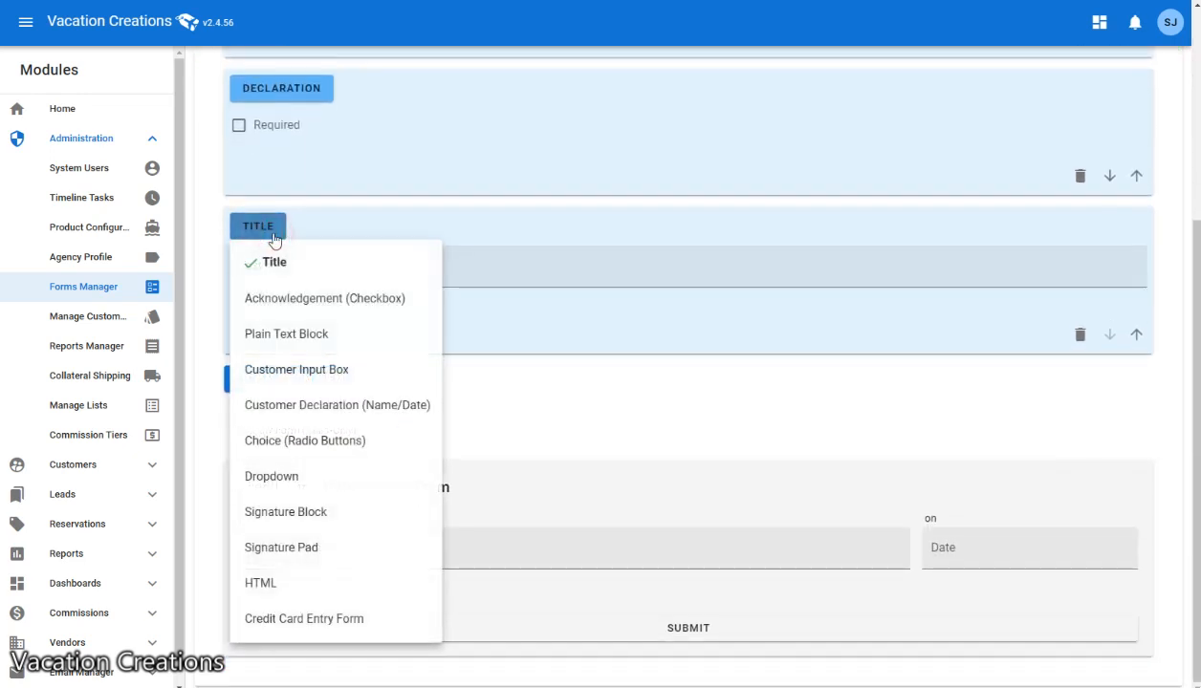
{"action": "left_click", "coordinate": [331, 620]}
{"action": "scroll", "coordinate": [489, 455], "scroll_direction": "down", "scroll_amount": 1}
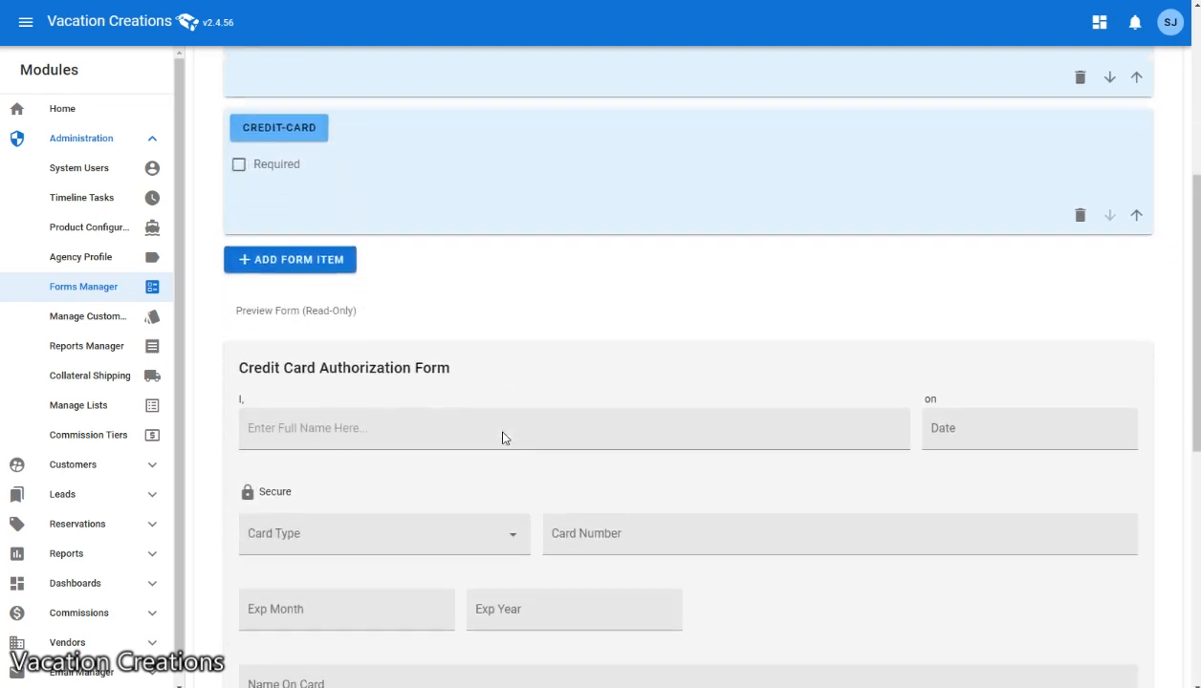
Examine the credit card entry fields in the form preview and review the form items above it
{"action": "scroll", "coordinate": [504, 438], "scroll_direction": "down", "scroll_amount": 3}
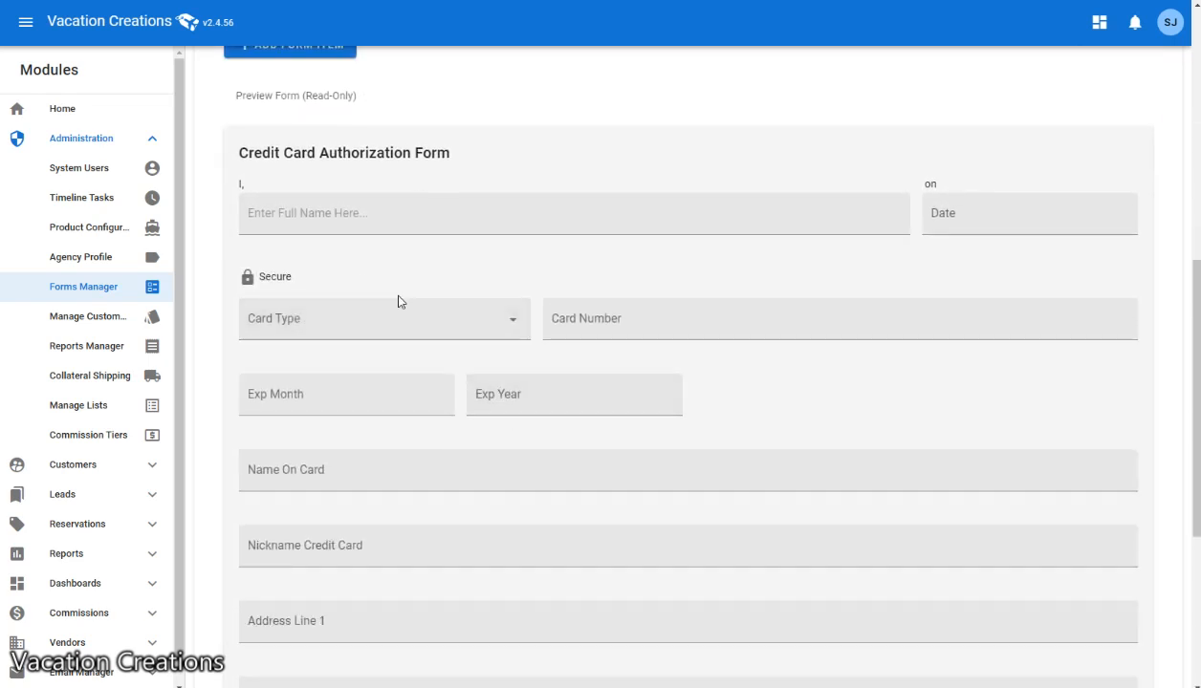
{"action": "scroll", "coordinate": [400, 301], "scroll_direction": "down", "scroll_amount": 3}
{"action": "scroll", "coordinate": [391, 302], "scroll_direction": "up", "scroll_amount": 3}
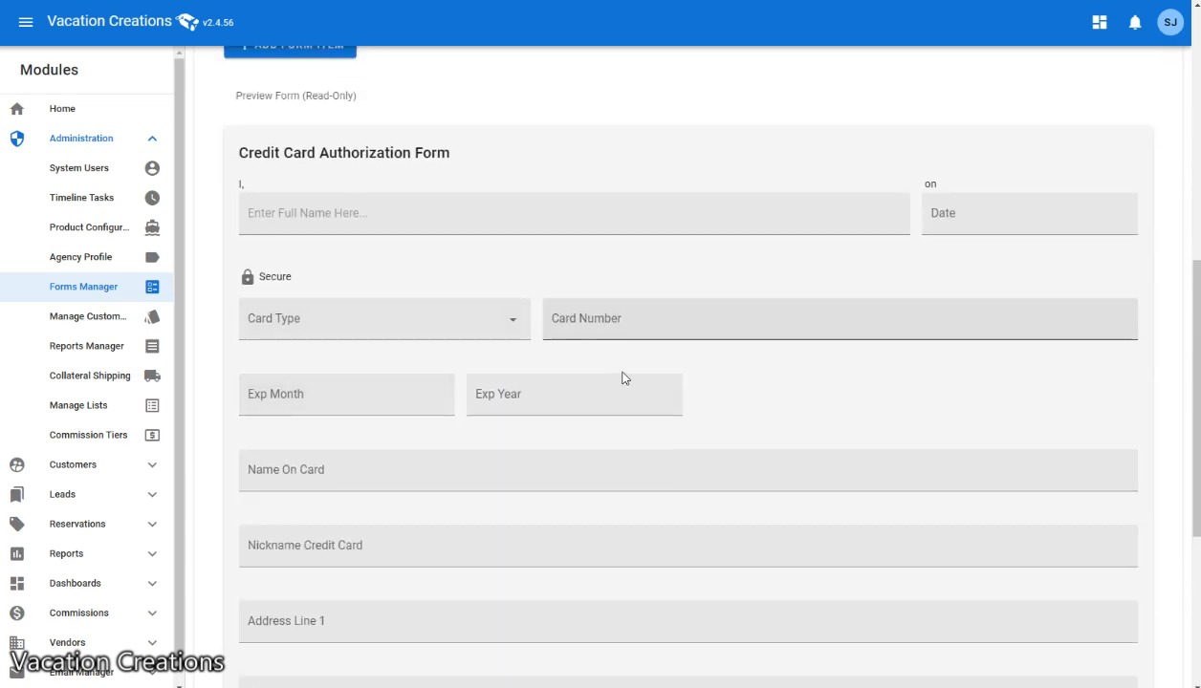
{"action": "scroll", "coordinate": [622, 379], "scroll_direction": "down", "scroll_amount": 3}
{"action": "scroll", "coordinate": [399, 333], "scroll_direction": "down", "scroll_amount": 2}
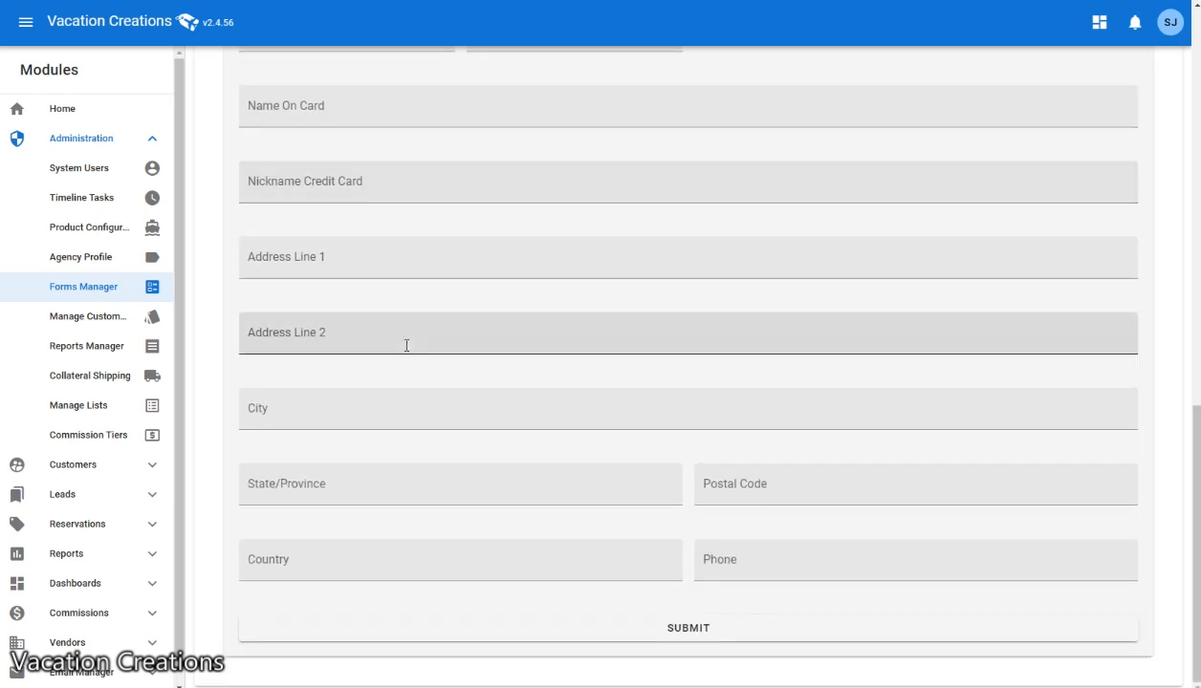
{"action": "scroll", "coordinate": [606, 541], "scroll_direction": "up", "scroll_amount": 5}
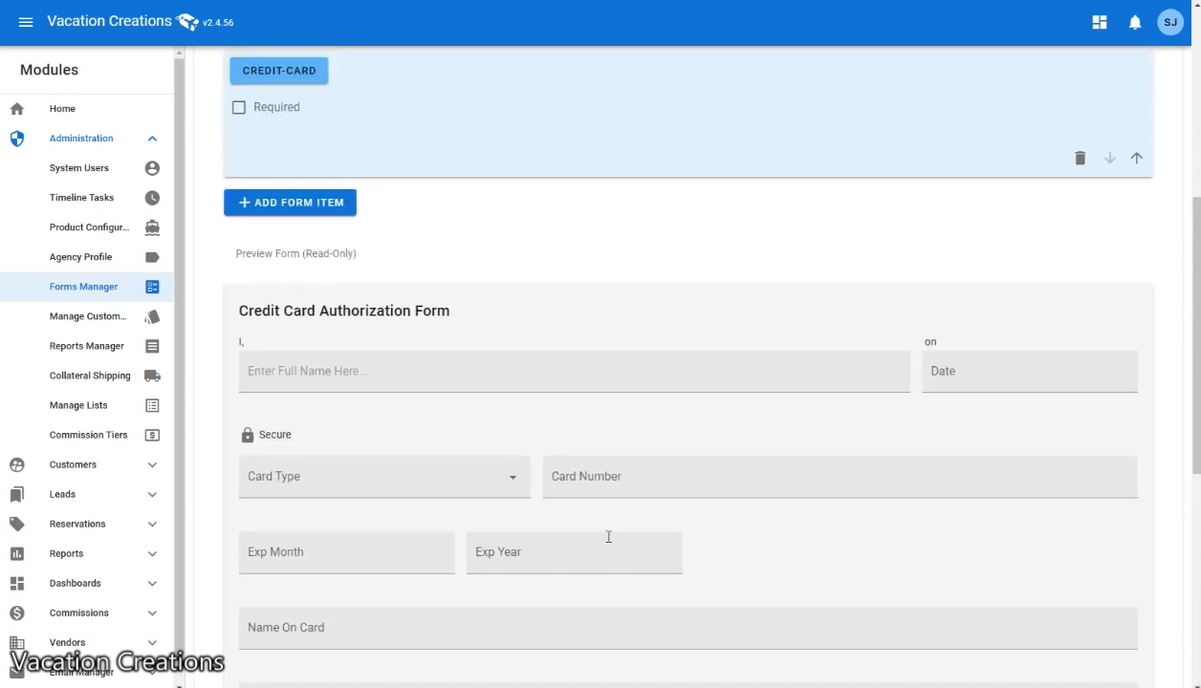
{"action": "scroll", "coordinate": [608, 538], "scroll_direction": "up", "scroll_amount": 2}
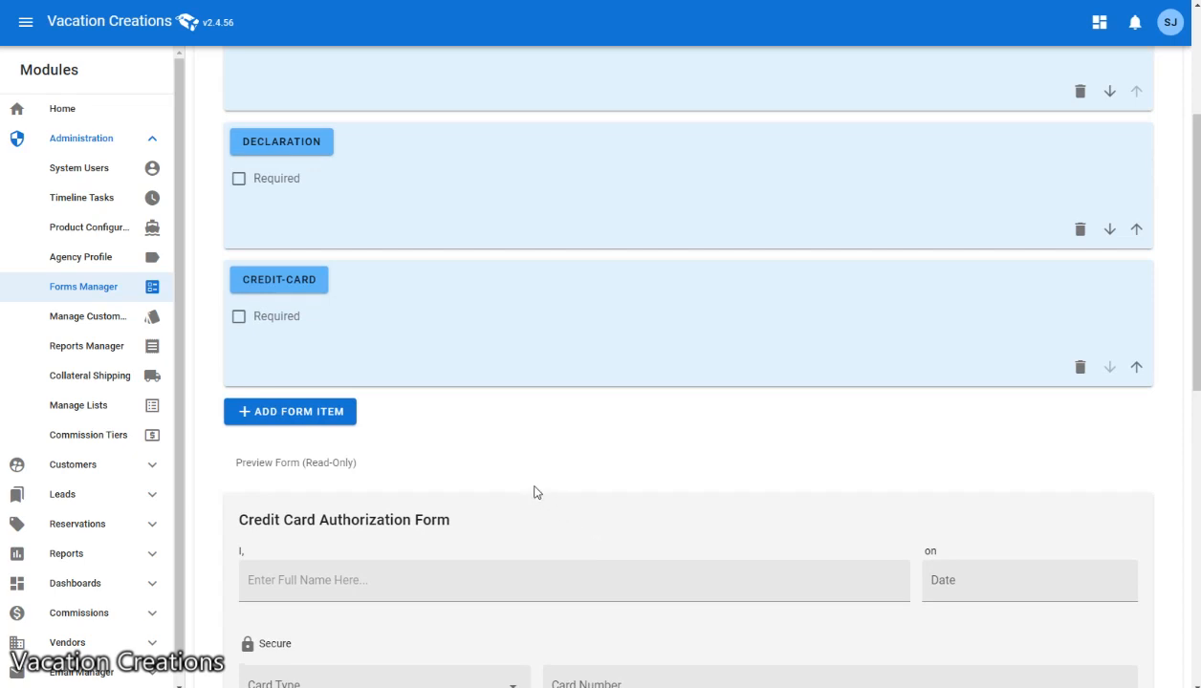
{"action": "scroll", "coordinate": [535, 491], "scroll_direction": "up", "scroll_amount": 2}
{"action": "scroll", "coordinate": [535, 492], "scroll_direction": "up", "scroll_amount": 2}
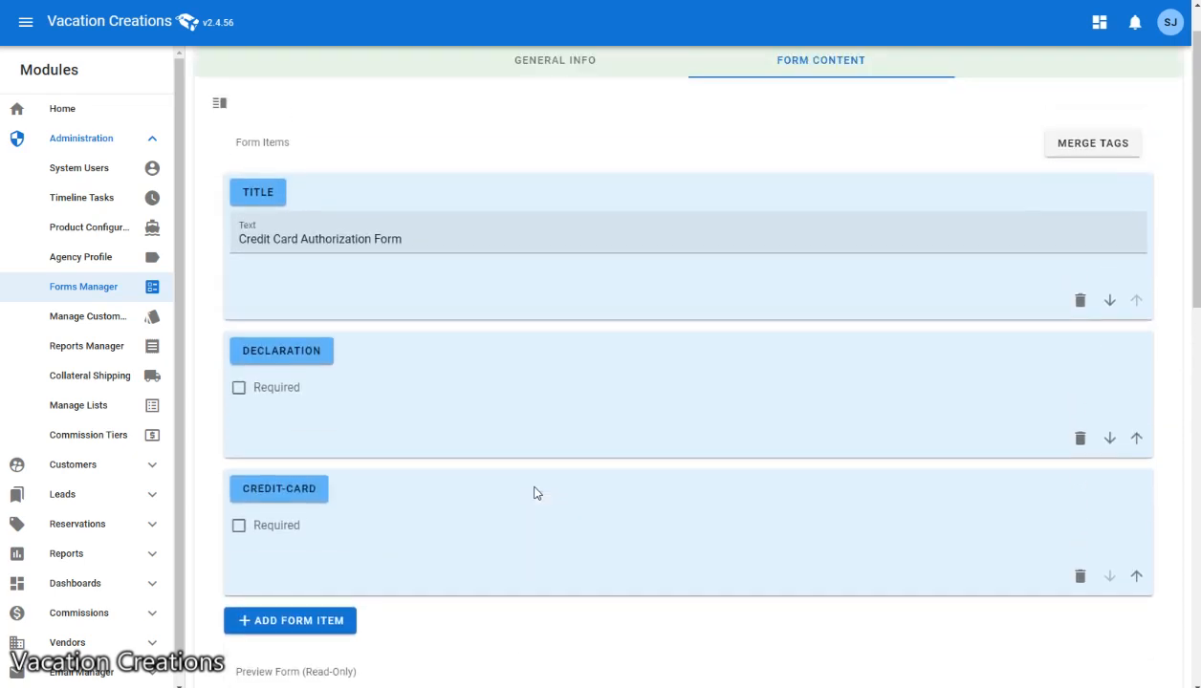
Add an Acknowledgement (Checkbox) item below the credit card item
{"action": "scroll", "coordinate": [535, 492], "scroll_direction": "down", "scroll_amount": 2}
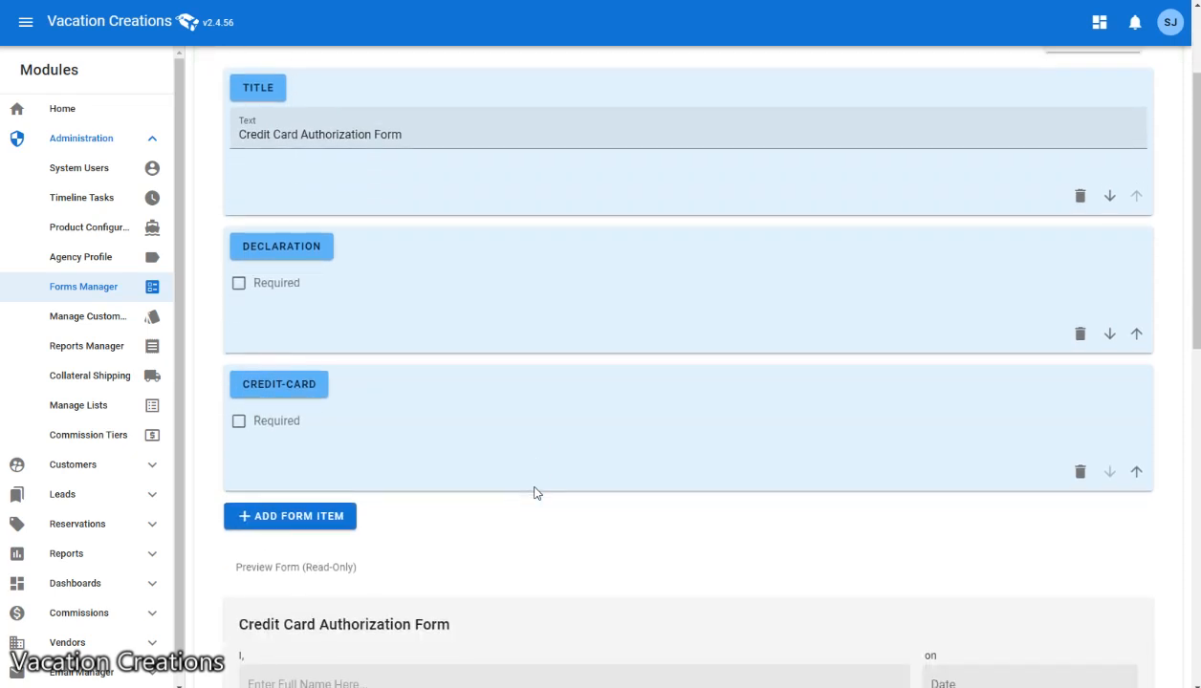
{"action": "scroll", "coordinate": [535, 491], "scroll_direction": "down", "scroll_amount": 2}
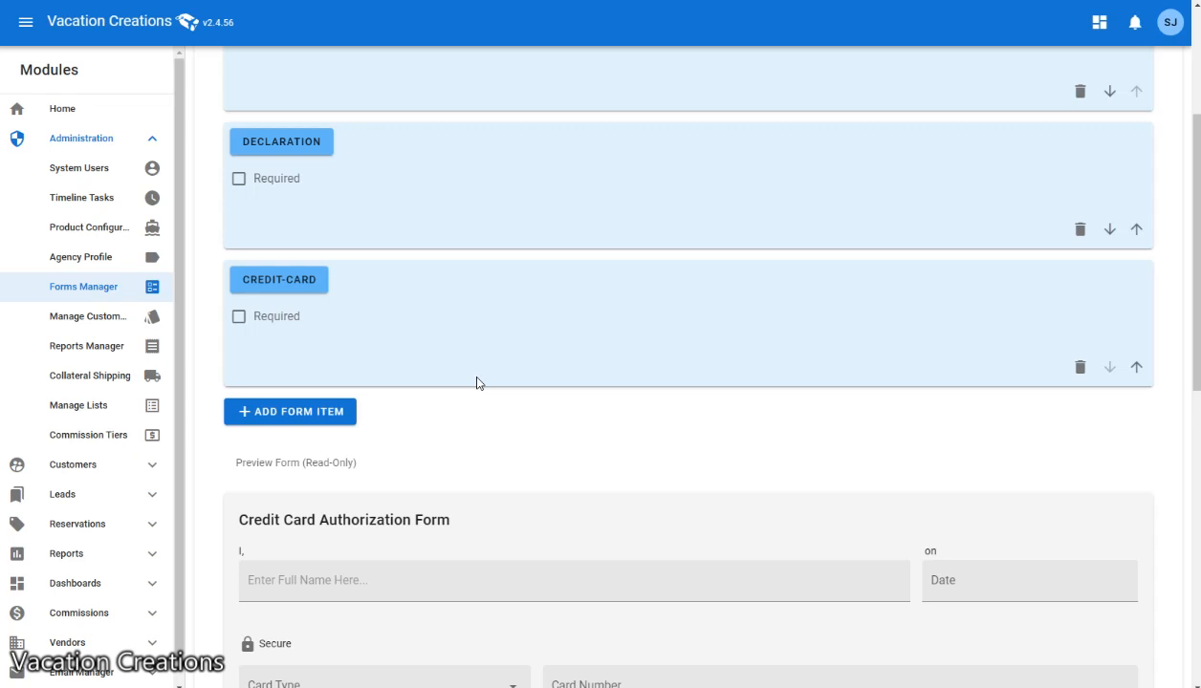
{"action": "scroll", "coordinate": [478, 383], "scroll_direction": "down", "scroll_amount": 1}
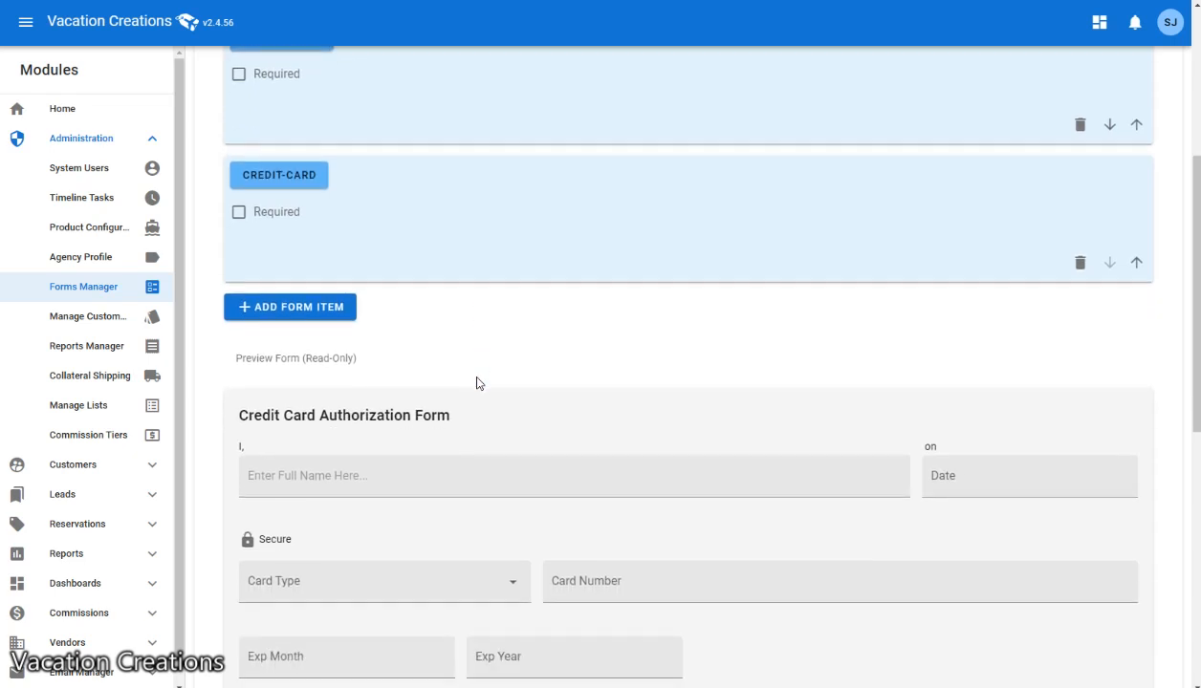
{"action": "left_click", "coordinate": [306, 312]}
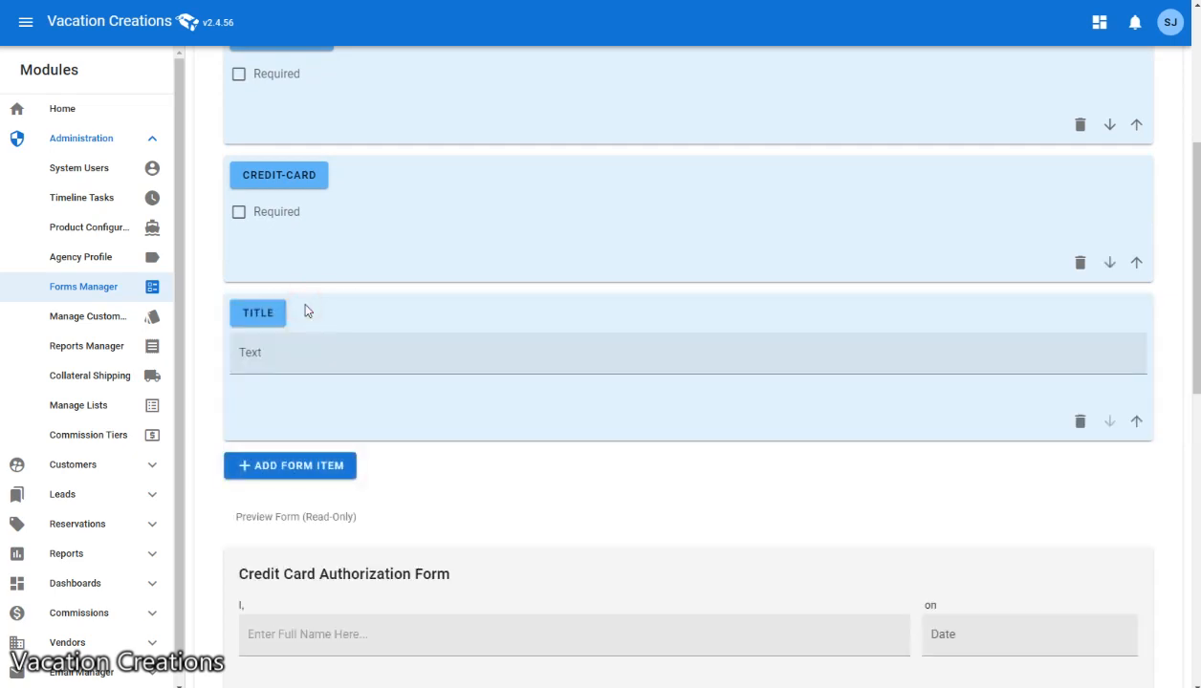
{"action": "left_click", "coordinate": [259, 314]}
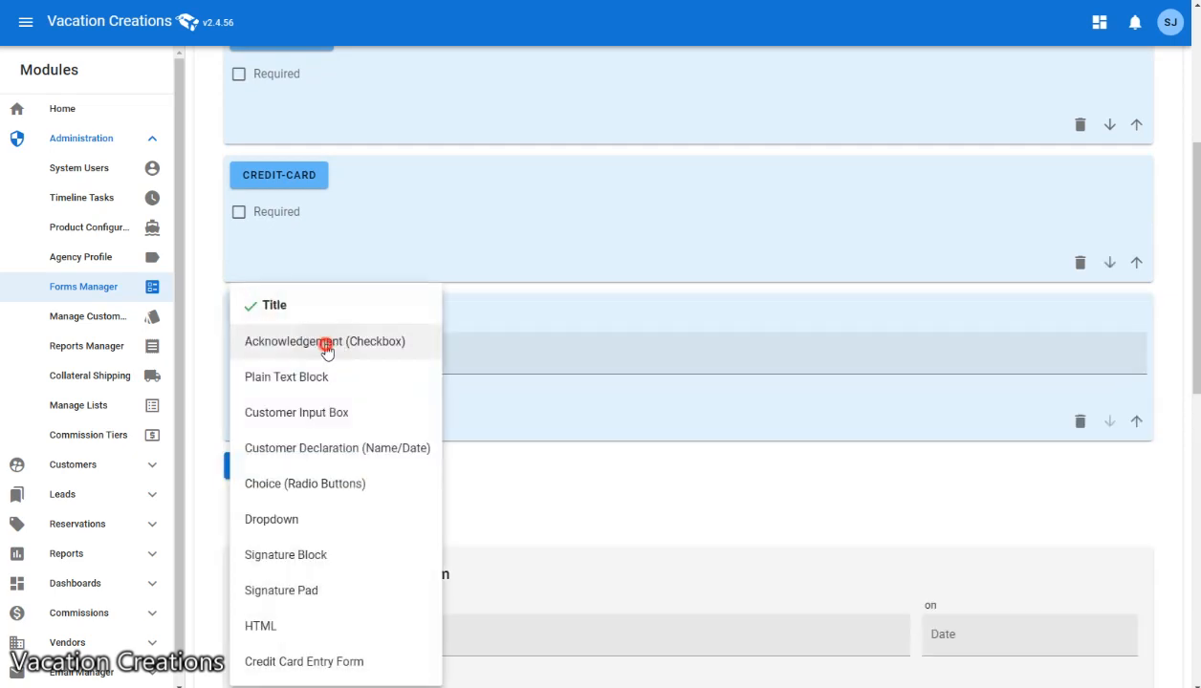
{"action": "left_click", "coordinate": [325, 344]}
Paste the CVV statement beginning "After submitting this form I will email, text, or call my Travel Planner" as the acknowledgement's text
{"action": "left_click", "coordinate": [281, 353]}
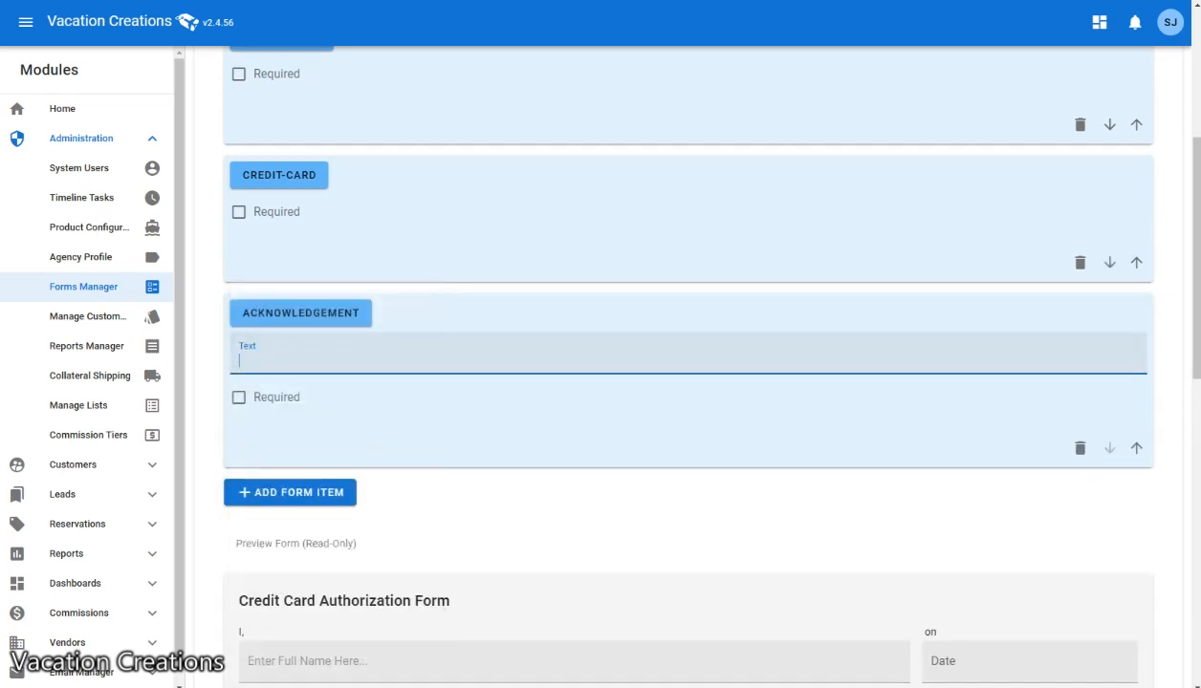
{"action": "key", "text": "alt+Tab"}
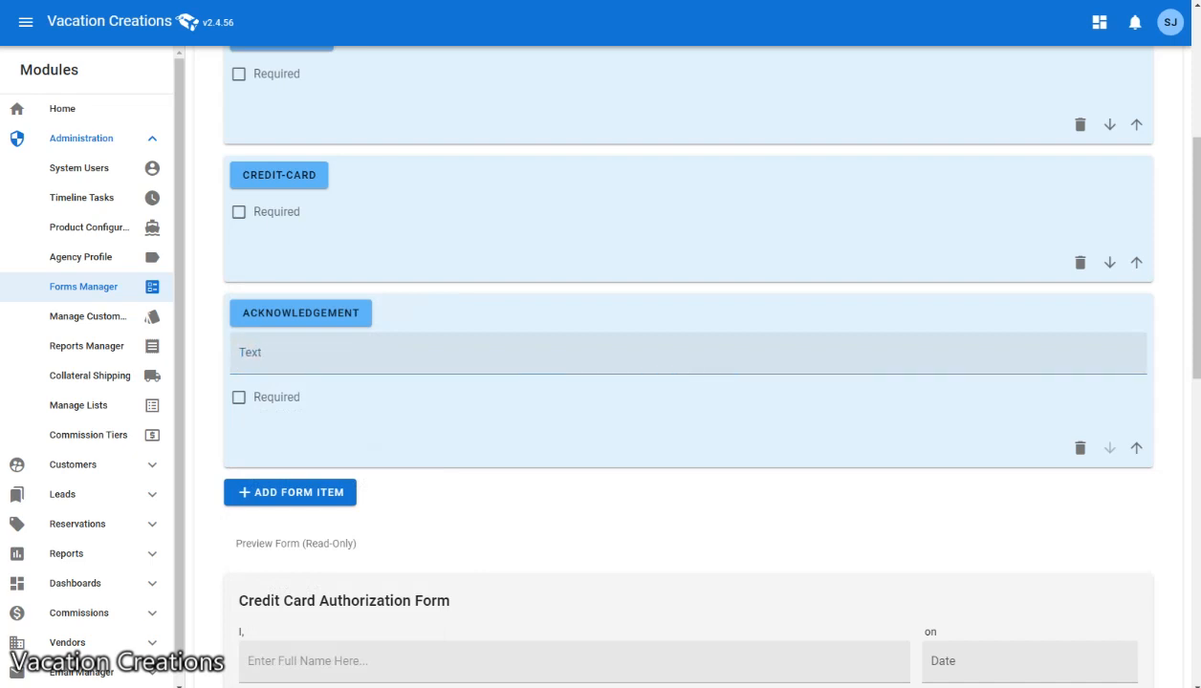
{"action": "left_click", "coordinate": [370, 369]}
{"action": "right_click", "coordinate": [325, 352]}
{"action": "left_click", "coordinate": [366, 105]}
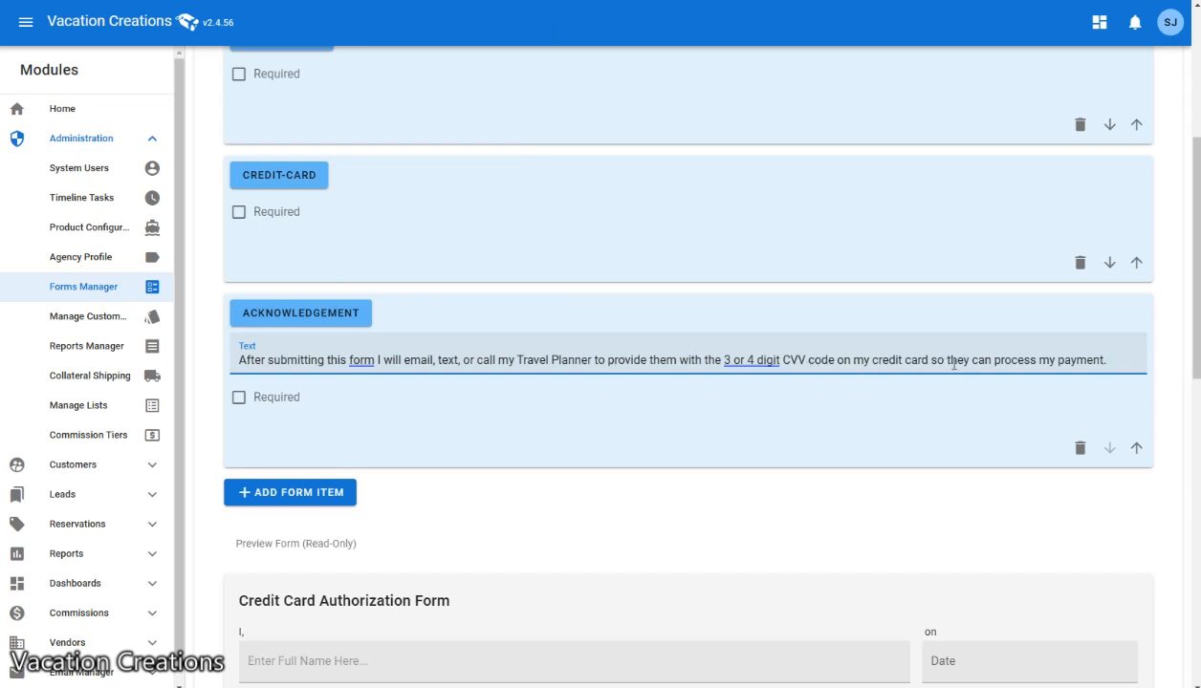
Mark the CVV acknowledgement as required and check it in the form preview
{"action": "left_click", "coordinate": [239, 398]}
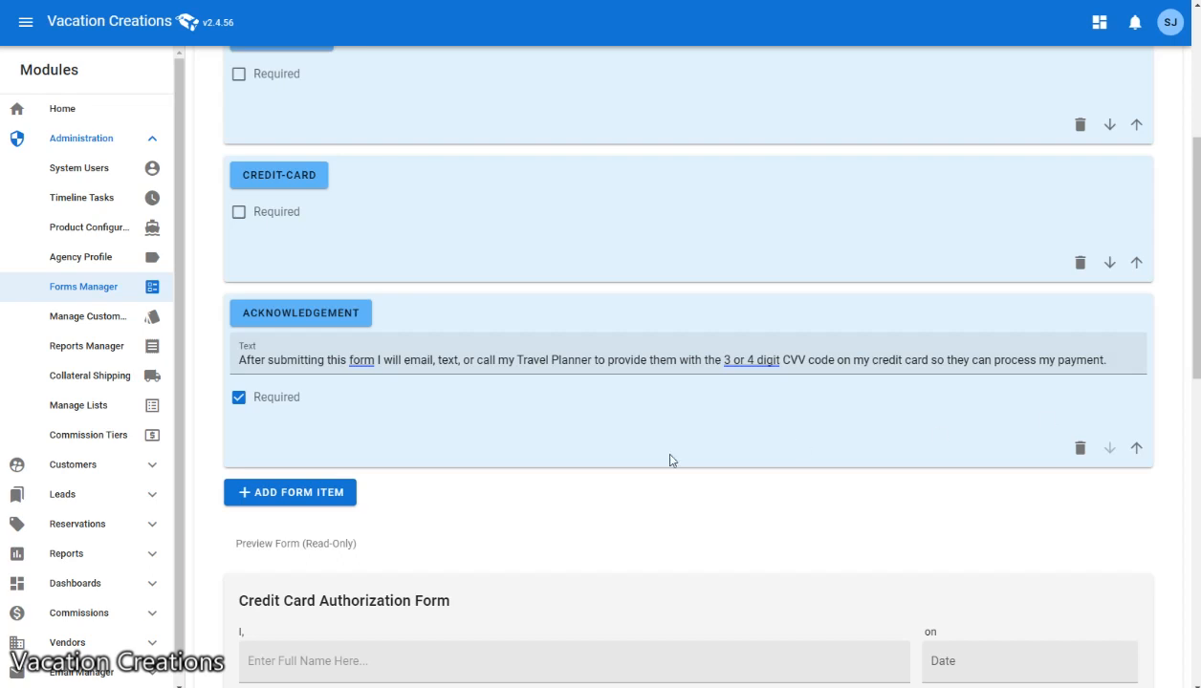
{"action": "scroll", "coordinate": [507, 490], "scroll_direction": "down", "scroll_amount": 8}
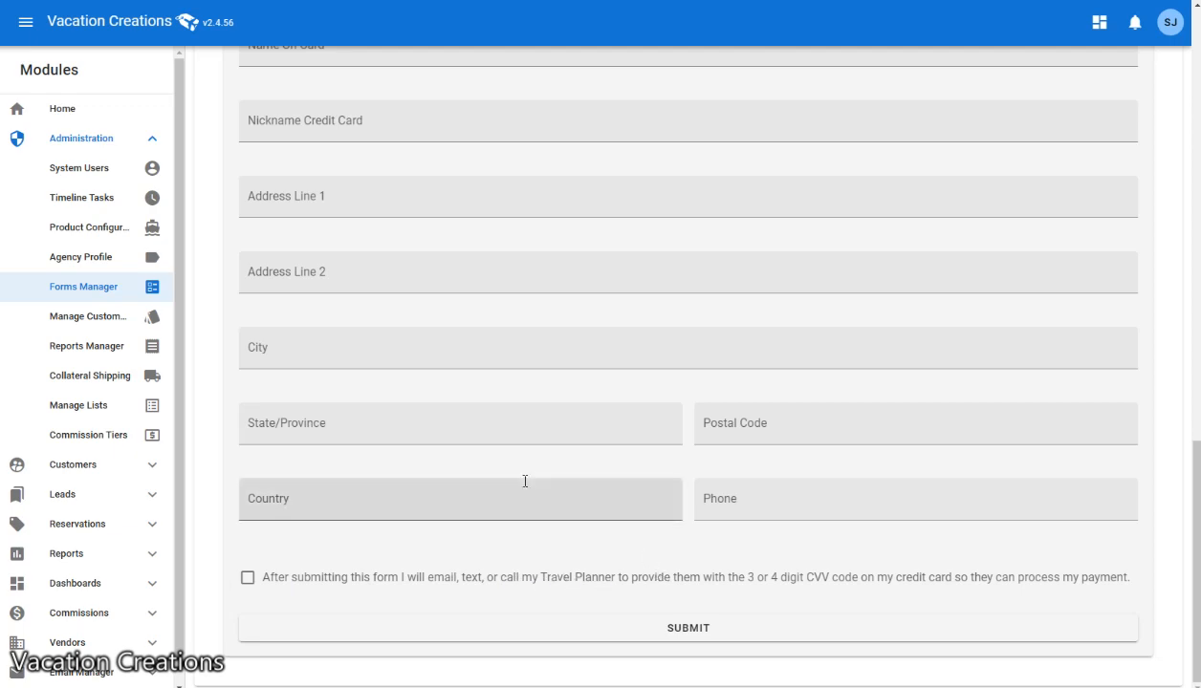
{"action": "scroll", "coordinate": [523, 482], "scroll_direction": "up", "scroll_amount": 10}
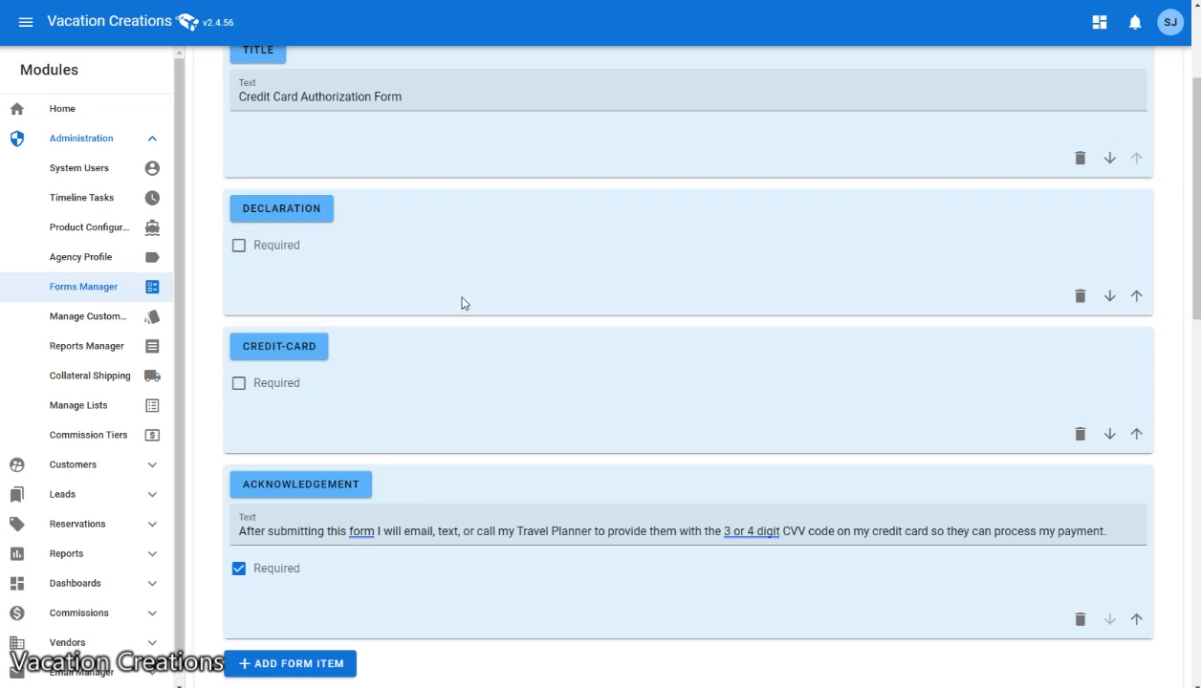
{"action": "scroll", "coordinate": [463, 304], "scroll_direction": "down", "scroll_amount": 10}
{"action": "scroll", "coordinate": [467, 306], "scroll_direction": "up", "scroll_amount": 15}
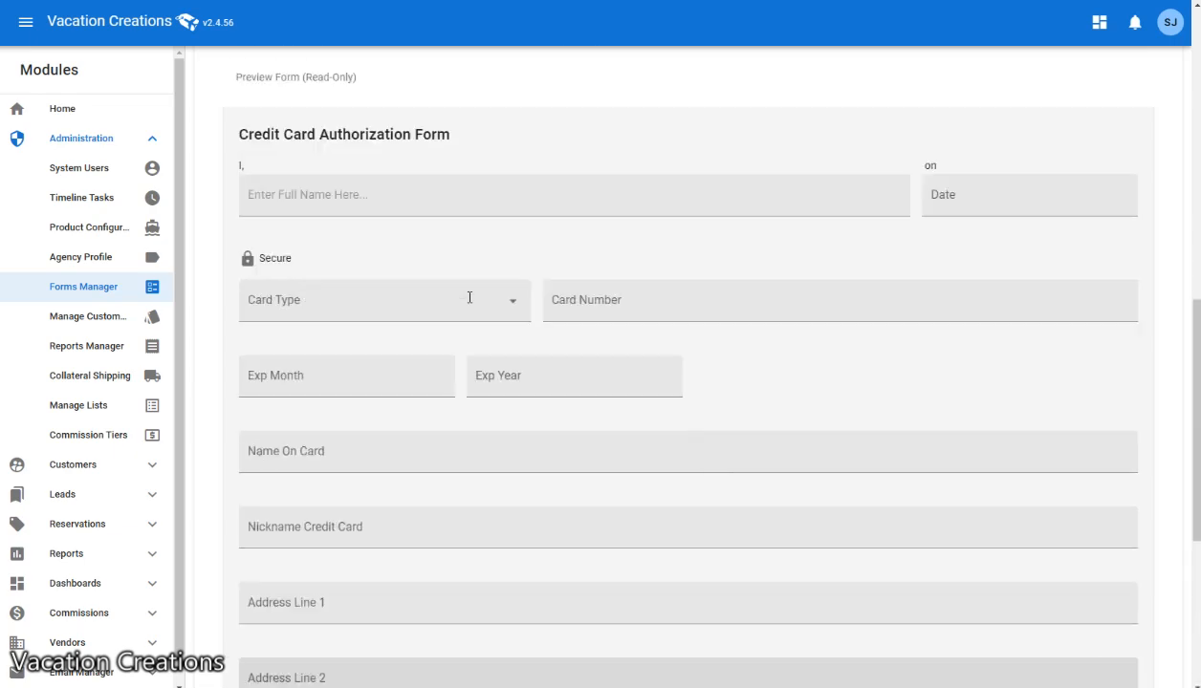
Add a Signature Pad item below the acknowledgement and check it in the form preview
{"action": "scroll", "coordinate": [467, 304], "scroll_direction": "down", "scroll_amount": 4}
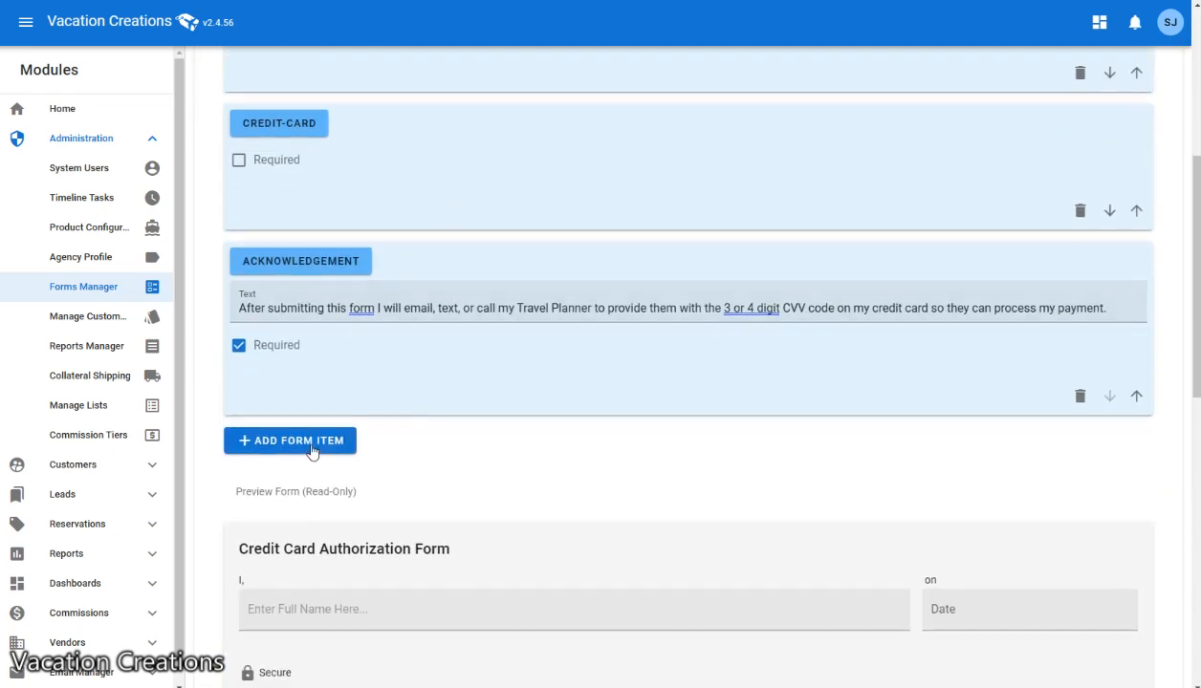
{"action": "left_click", "coordinate": [311, 449]}
{"action": "left_click", "coordinate": [256, 449]}
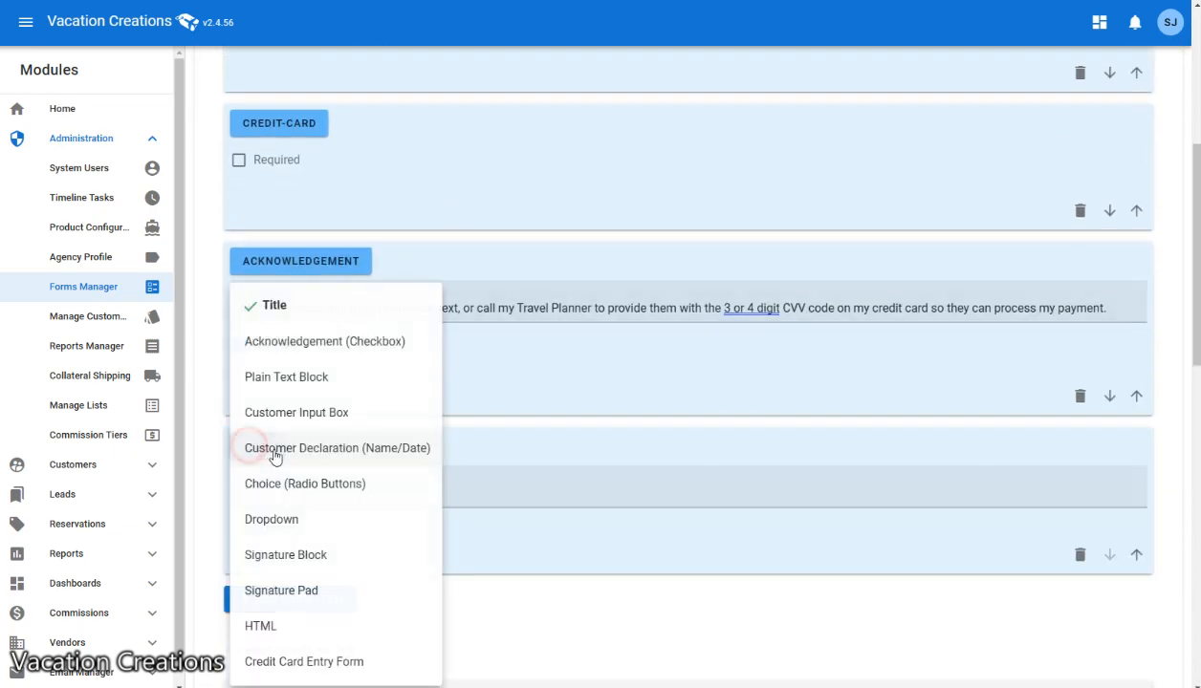
{"action": "left_click", "coordinate": [298, 591]}
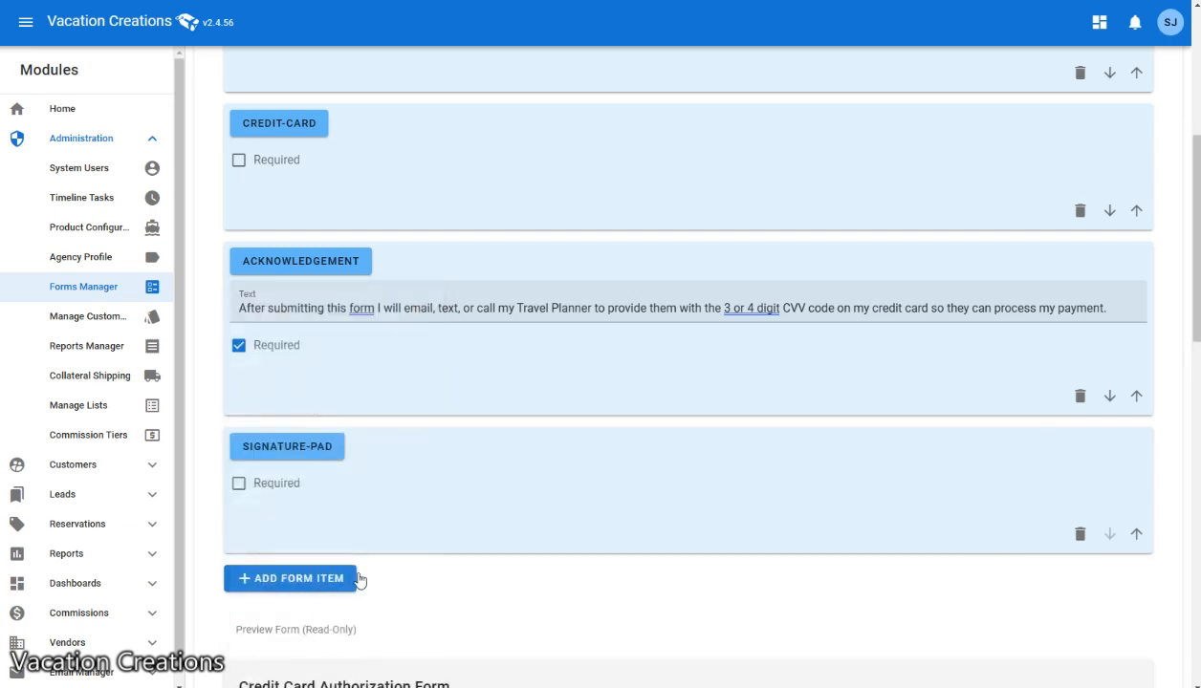
{"action": "scroll", "coordinate": [538, 522], "scroll_direction": "down", "scroll_amount": 10}
{"action": "scroll", "coordinate": [537, 524], "scroll_direction": "down", "scroll_amount": 2}
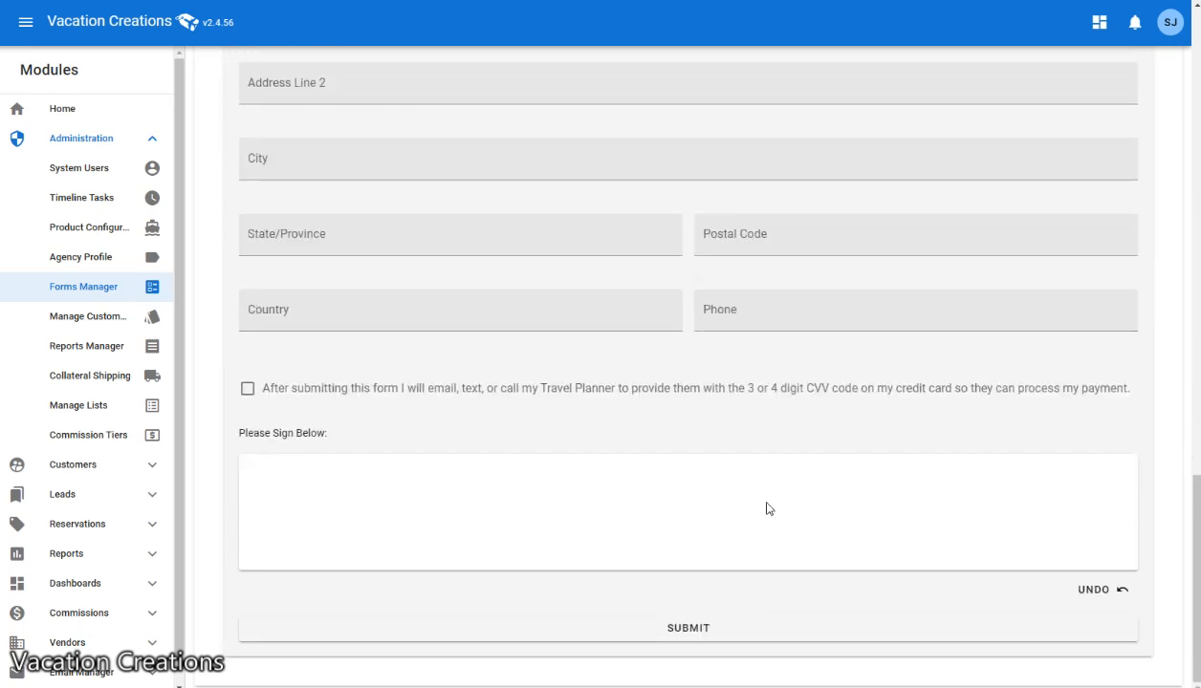
Save the new customer form
{"action": "scroll", "coordinate": [657, 473], "scroll_direction": "up", "scroll_amount": 11}
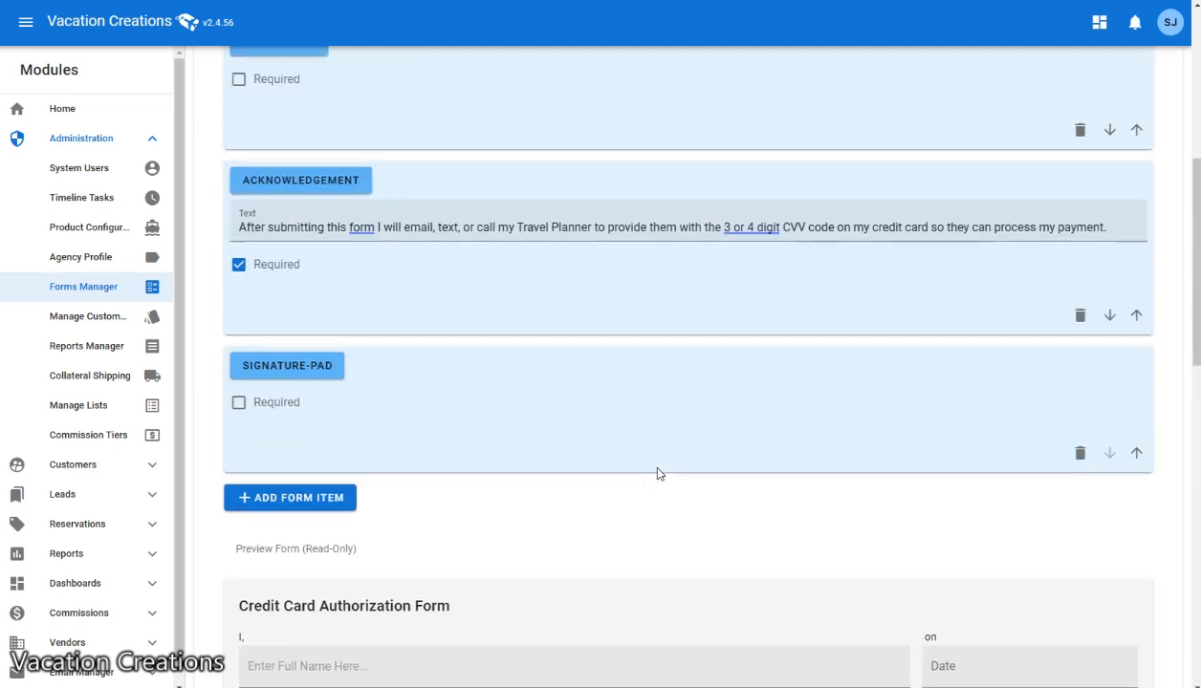
{"action": "scroll", "coordinate": [656, 473], "scroll_direction": "up", "scroll_amount": 5}
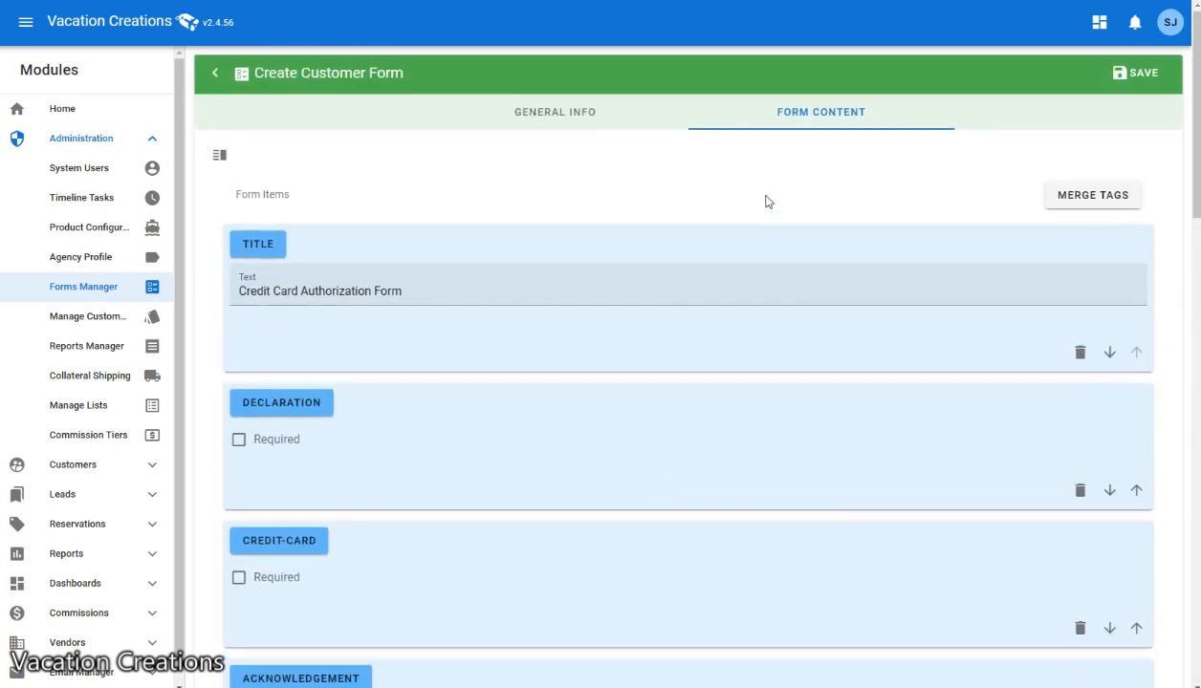
{"action": "left_click", "coordinate": [1138, 75]}
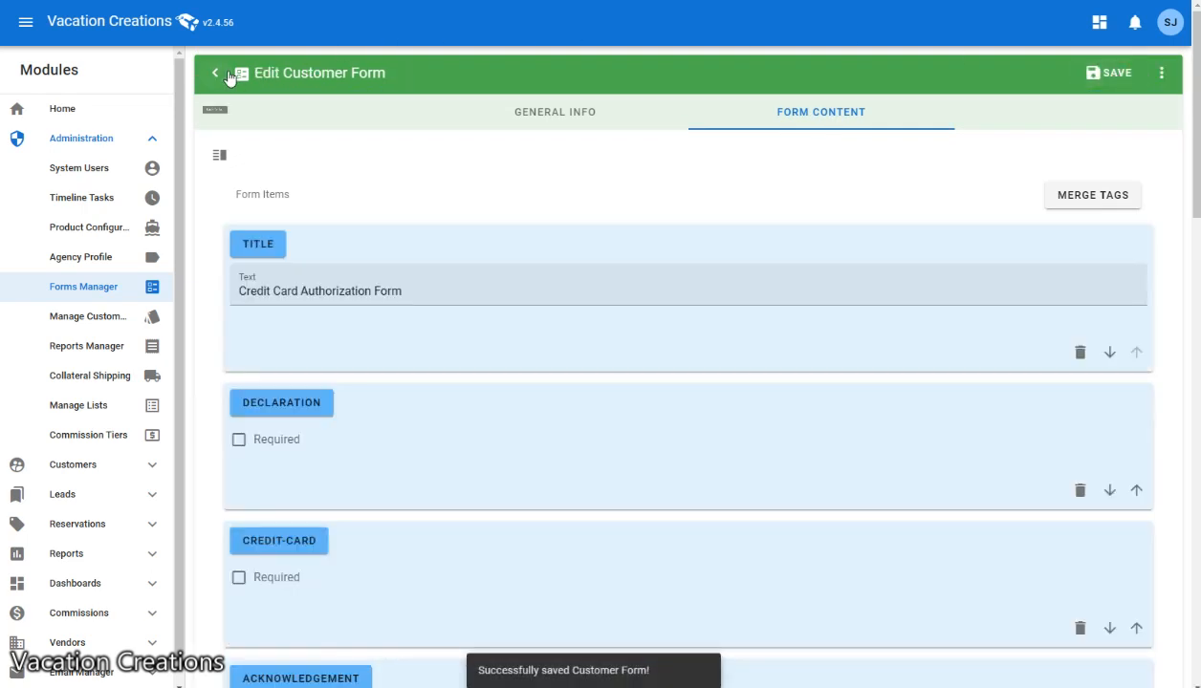
Replace the form's Universal / Universal Orlando product and destination entry with availability for All Reservations, and save the form
{"action": "left_click", "coordinate": [555, 112]}
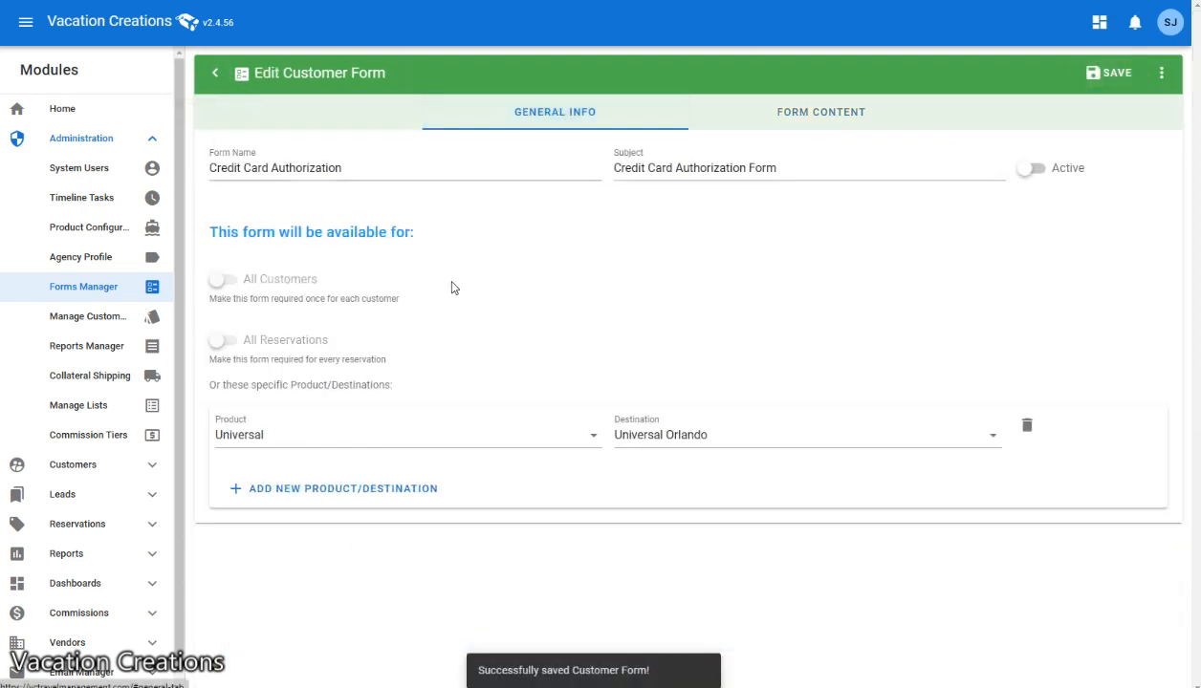
{"action": "mouse_move", "coordinate": [456, 308]}
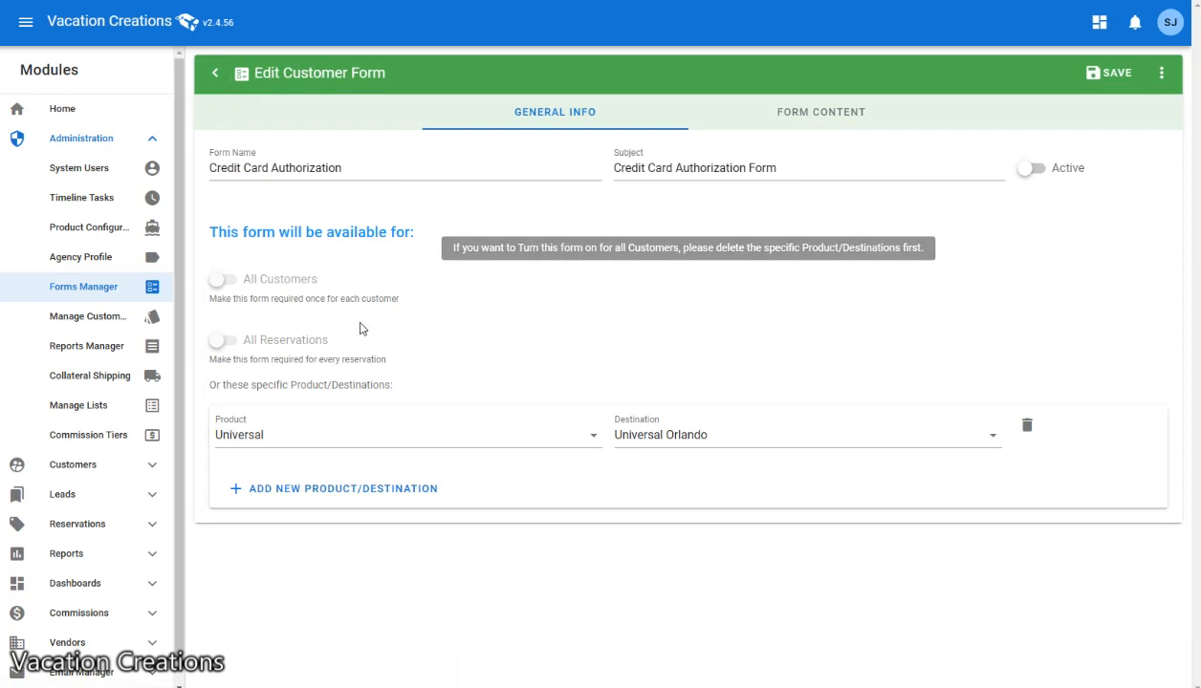
{"action": "mouse_move", "coordinate": [319, 344]}
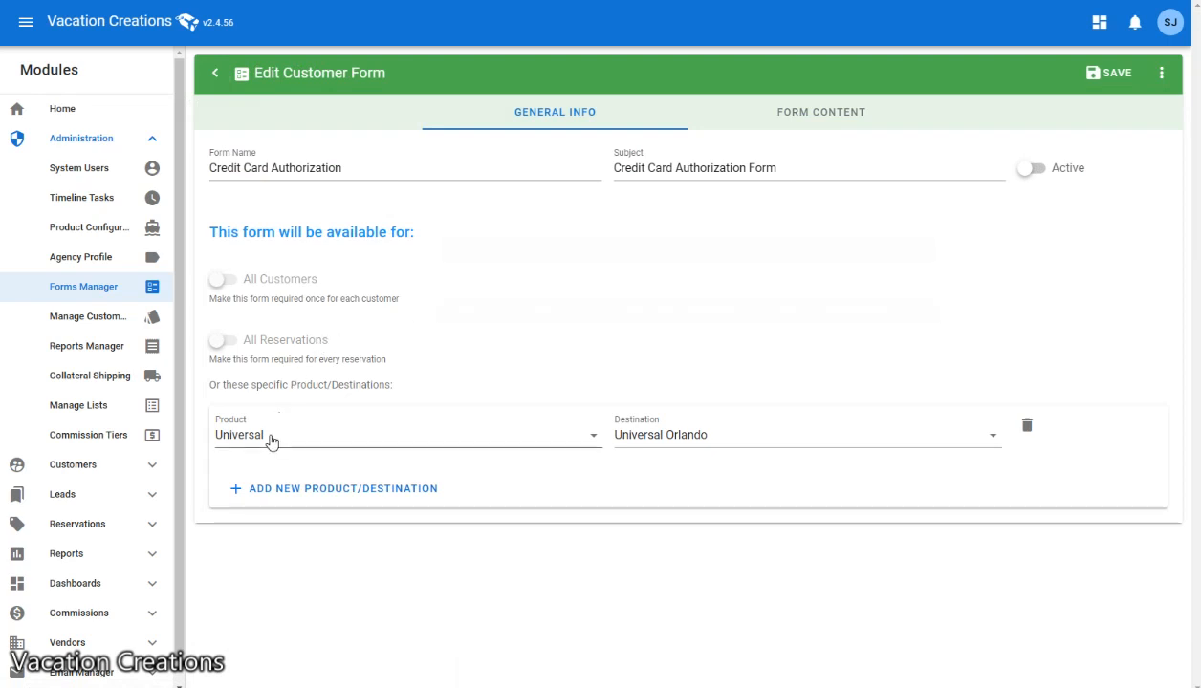
{"action": "left_click", "coordinate": [1026, 425]}
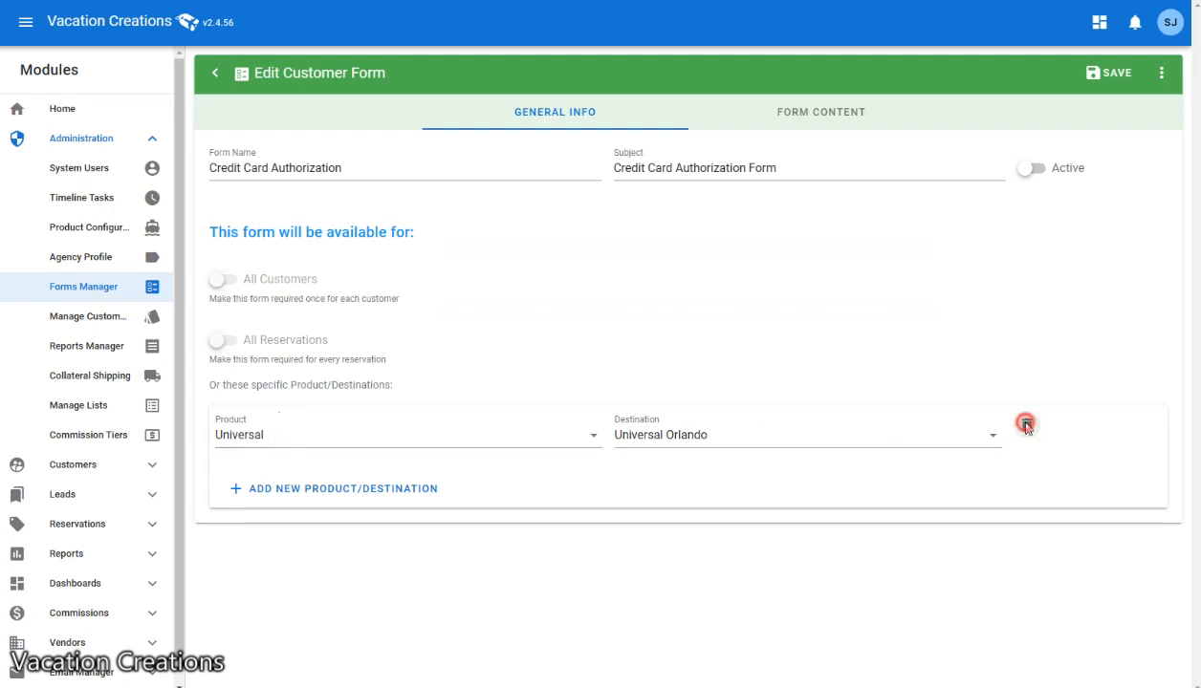
{"action": "left_click", "coordinate": [227, 344]}
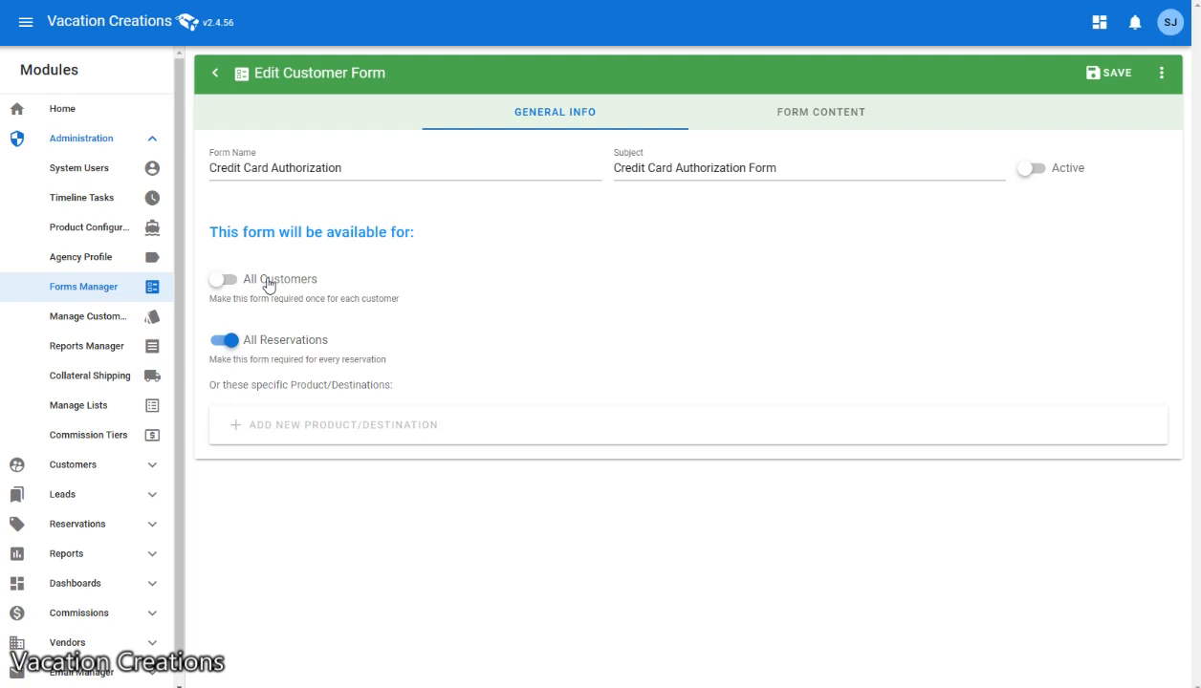
{"action": "left_click", "coordinate": [1106, 76]}
Open a customer's record from the Customer List
{"action": "left_click", "coordinate": [101, 463]}
{"action": "left_click", "coordinate": [96, 202]}
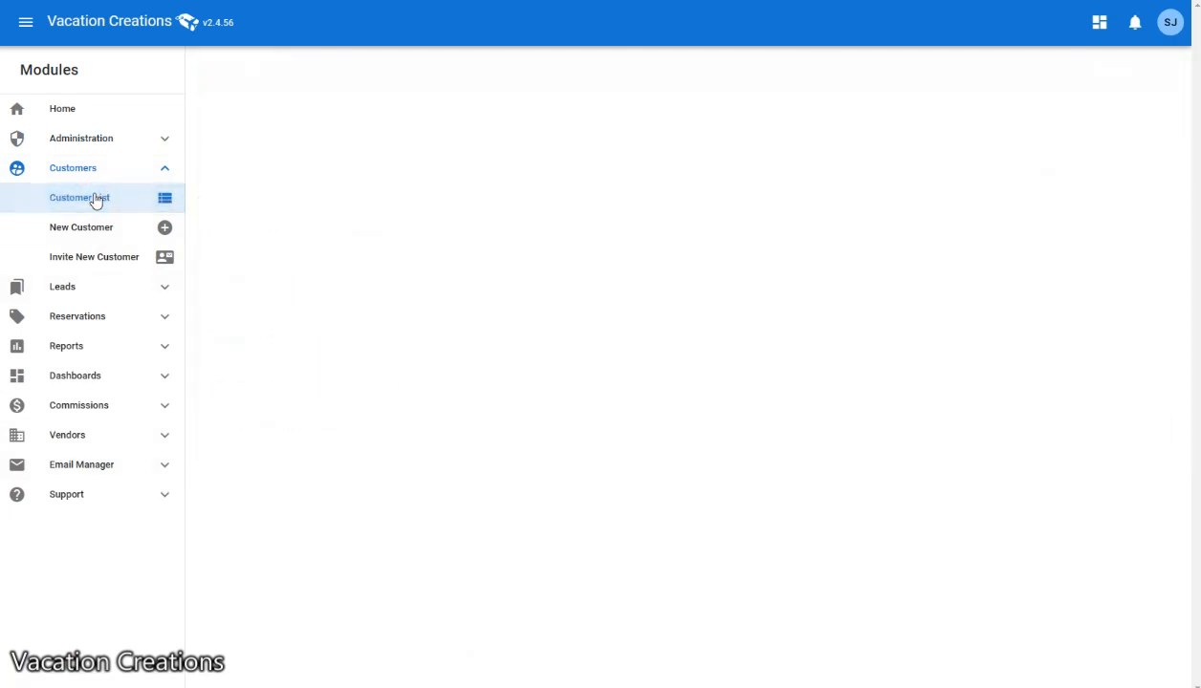
{"action": "left_click", "coordinate": [415, 210]}
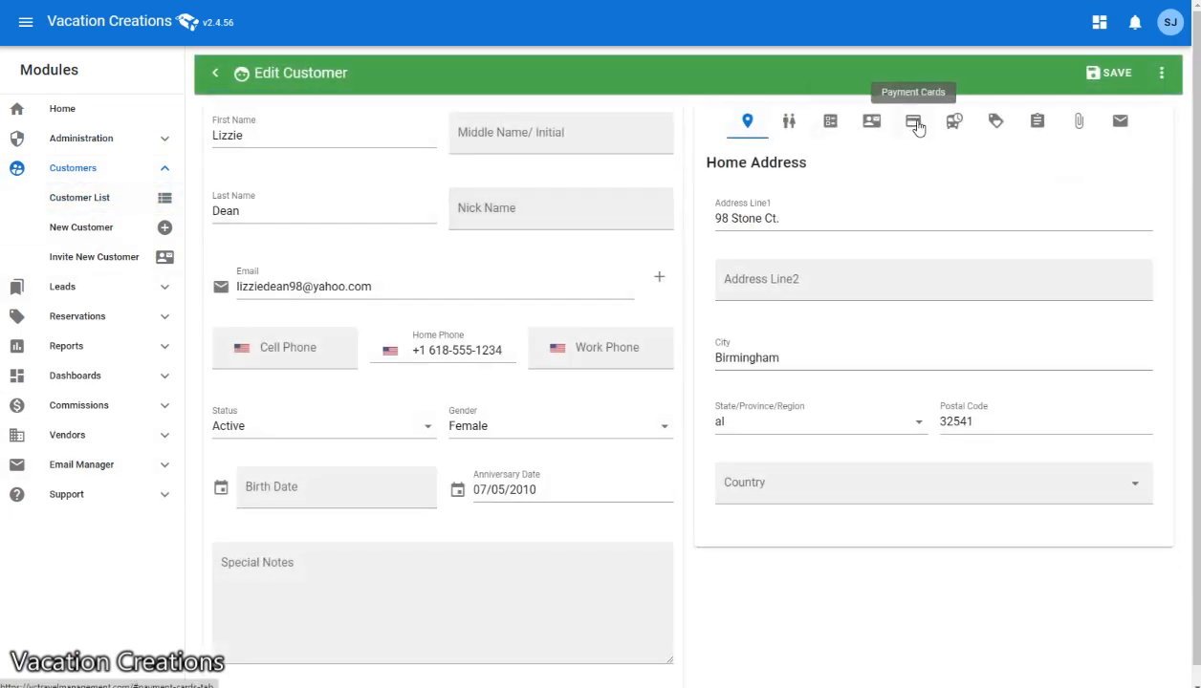
Review the payment cards, travel and available forms sections of the customer's record
{"action": "left_click", "coordinate": [914, 125]}
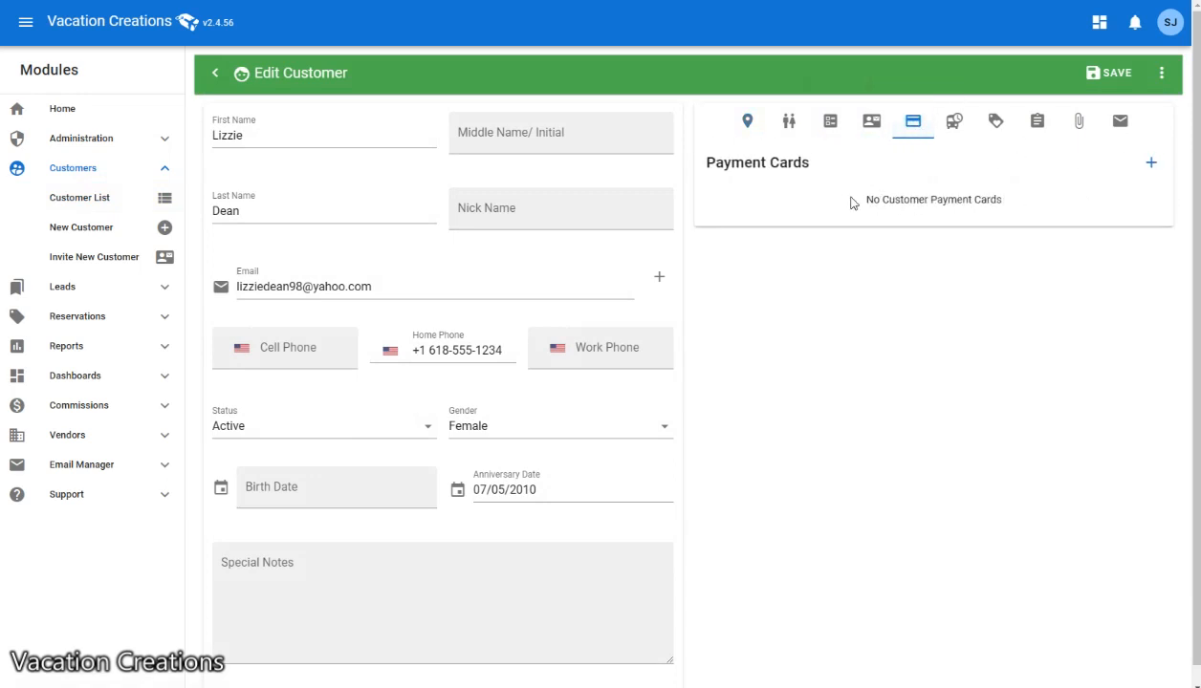
{"action": "left_click", "coordinate": [952, 130]}
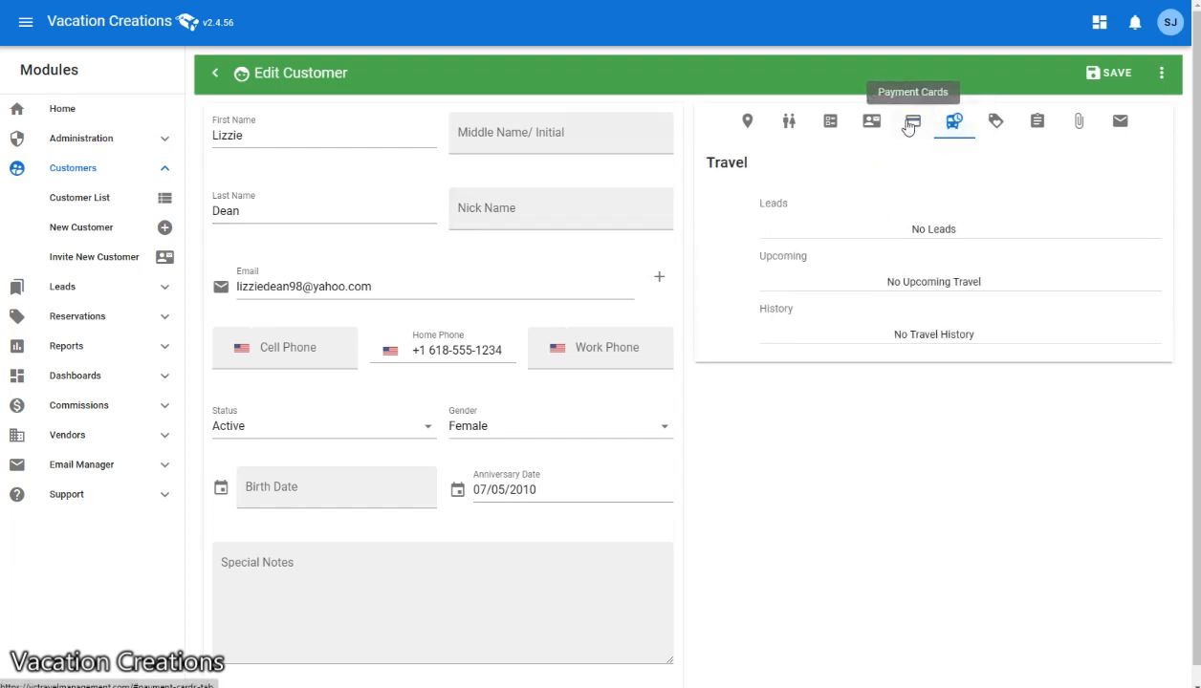
{"action": "left_click", "coordinate": [914, 127]}
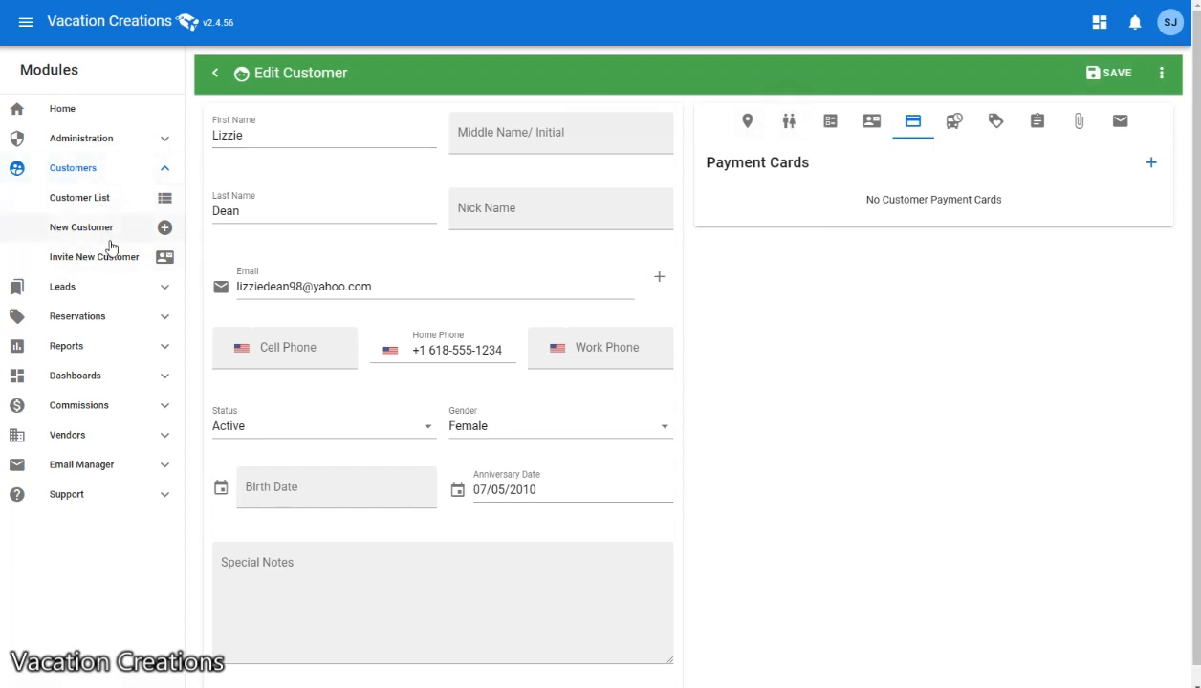
{"action": "left_click", "coordinate": [830, 124]}
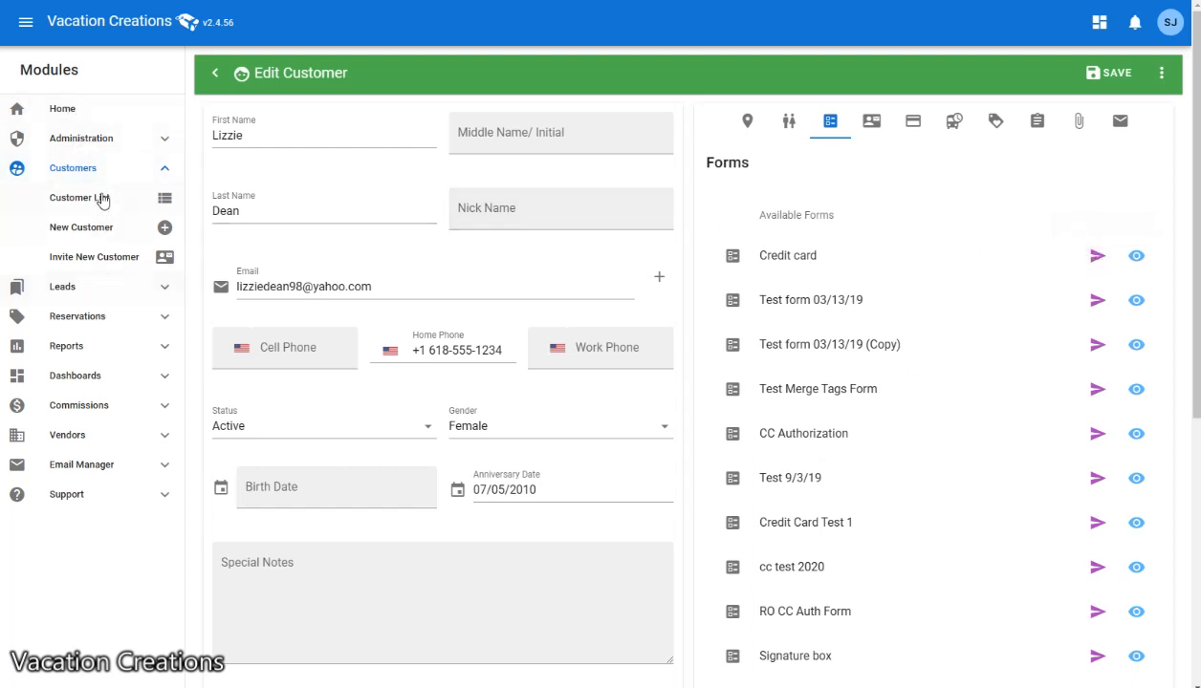
Open the CC Authorization form for editing from the Forms Manager
{"action": "left_click", "coordinate": [122, 143]}
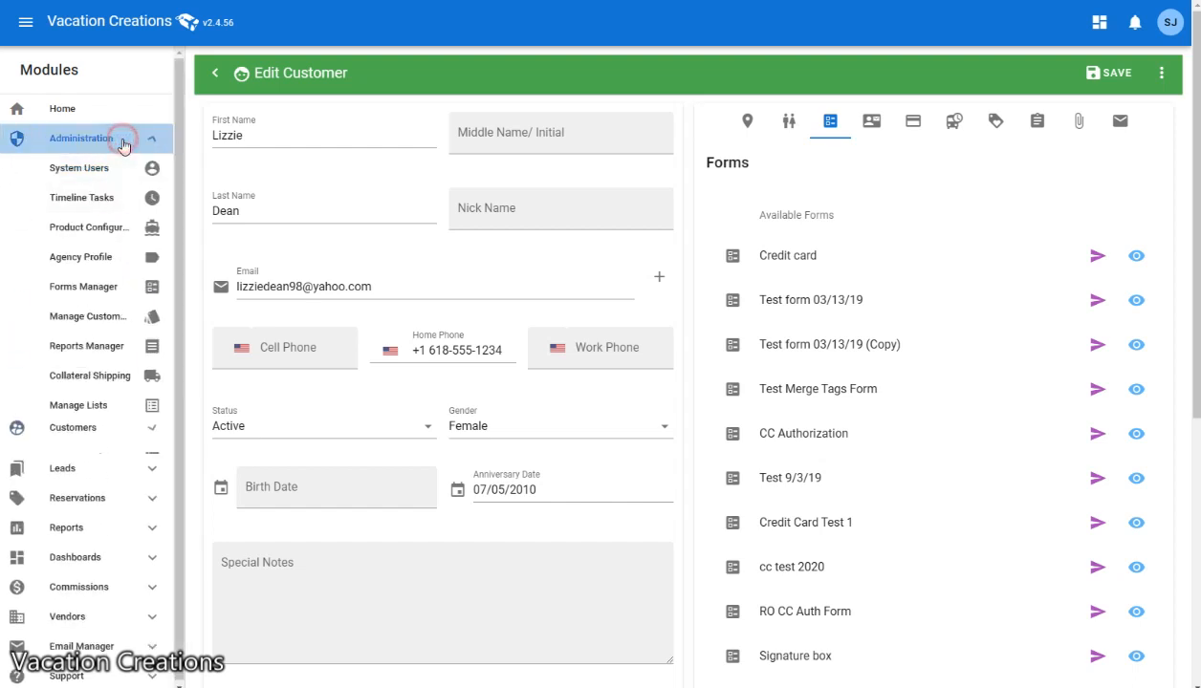
{"action": "left_click", "coordinate": [95, 290]}
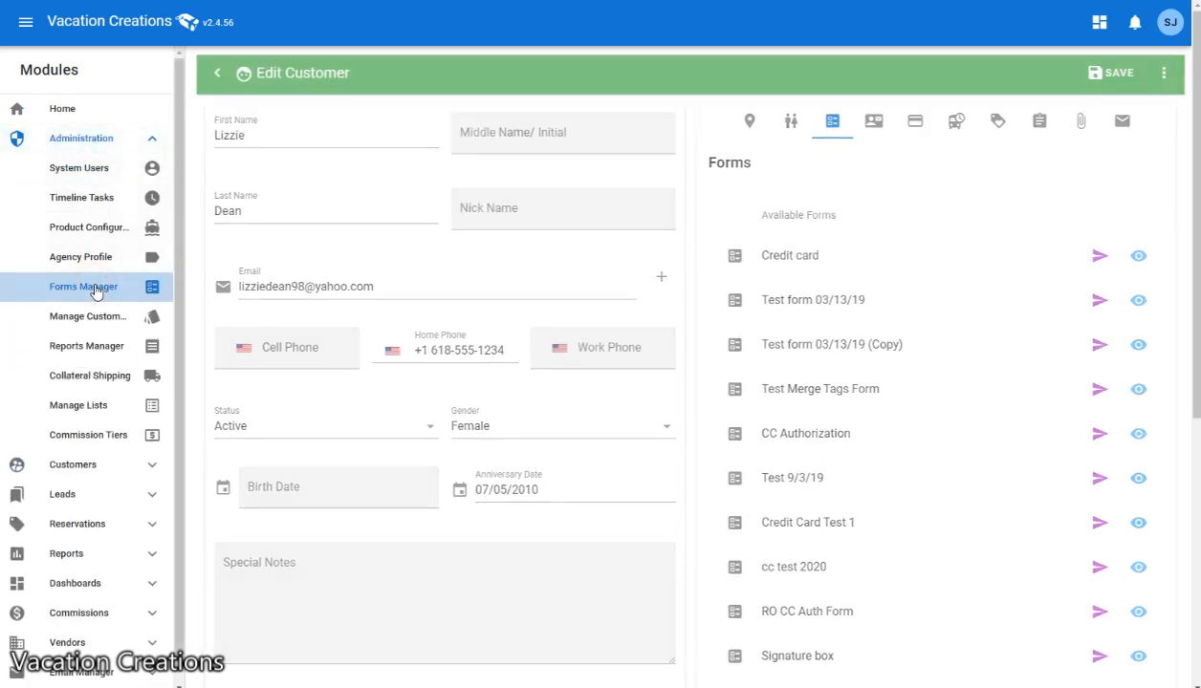
{"action": "left_click", "coordinate": [306, 286]}
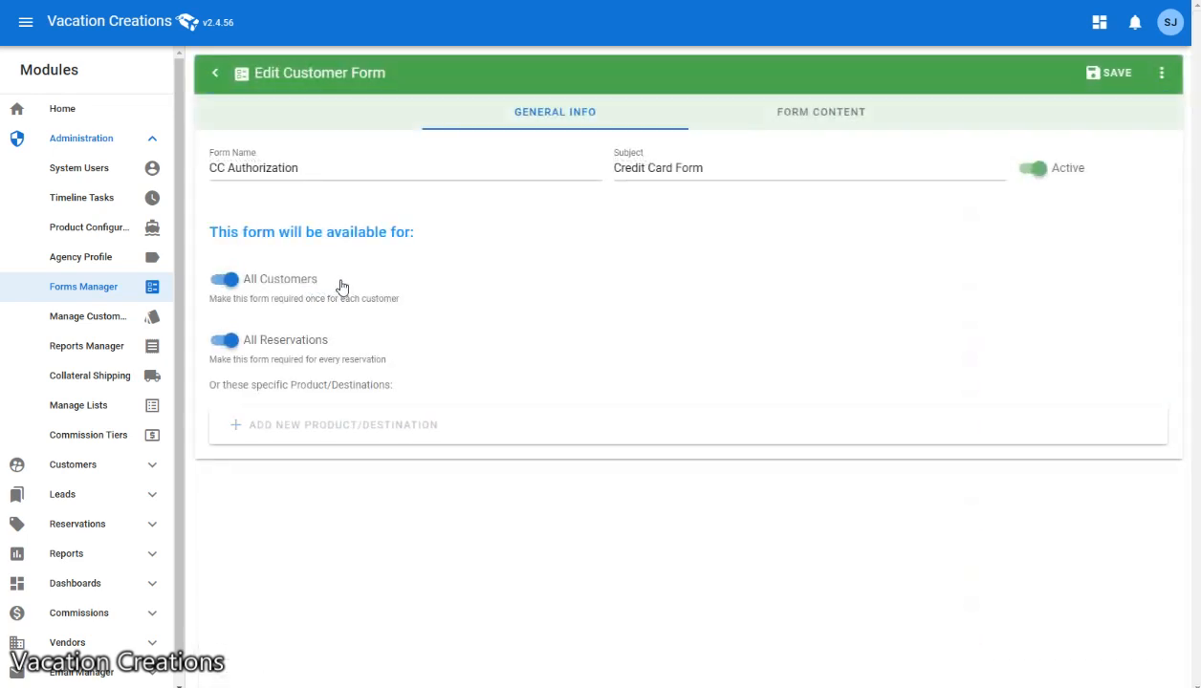
Try limiting the form to product Disney and destination Disneyland instead of all customers and all reservations
{"action": "left_click", "coordinate": [230, 340]}
{"action": "left_click", "coordinate": [237, 425]}
{"action": "left_click", "coordinate": [305, 427]}
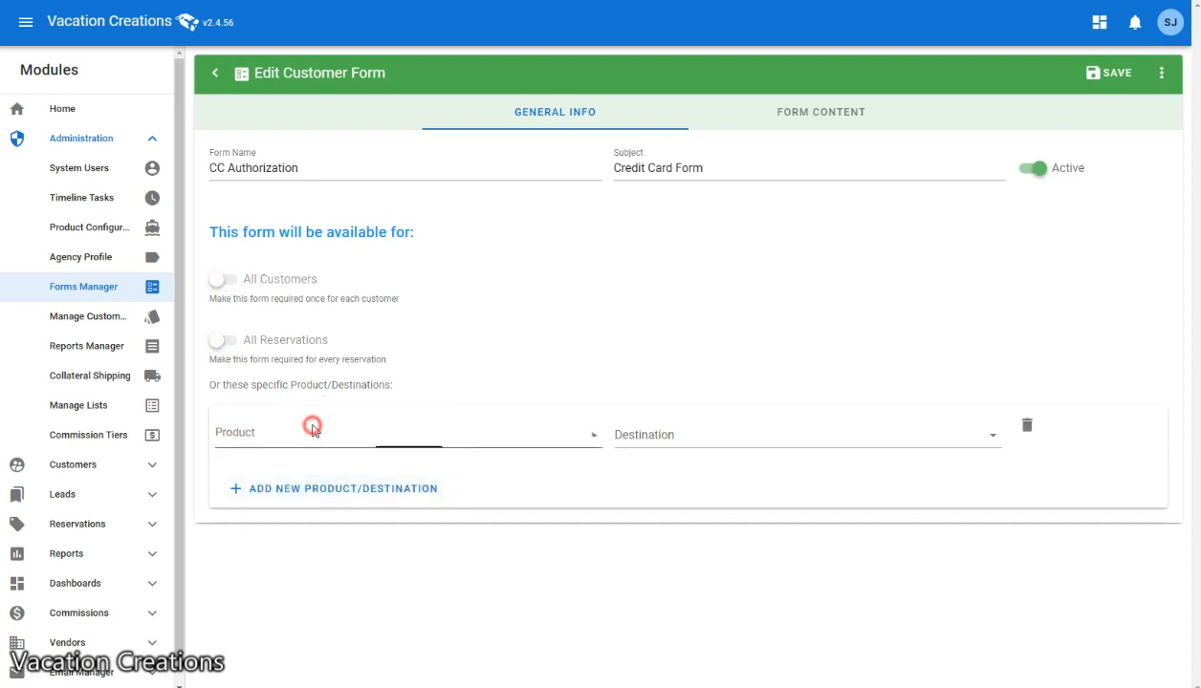
{"action": "left_click", "coordinate": [303, 445]}
{"action": "left_click", "coordinate": [666, 435]}
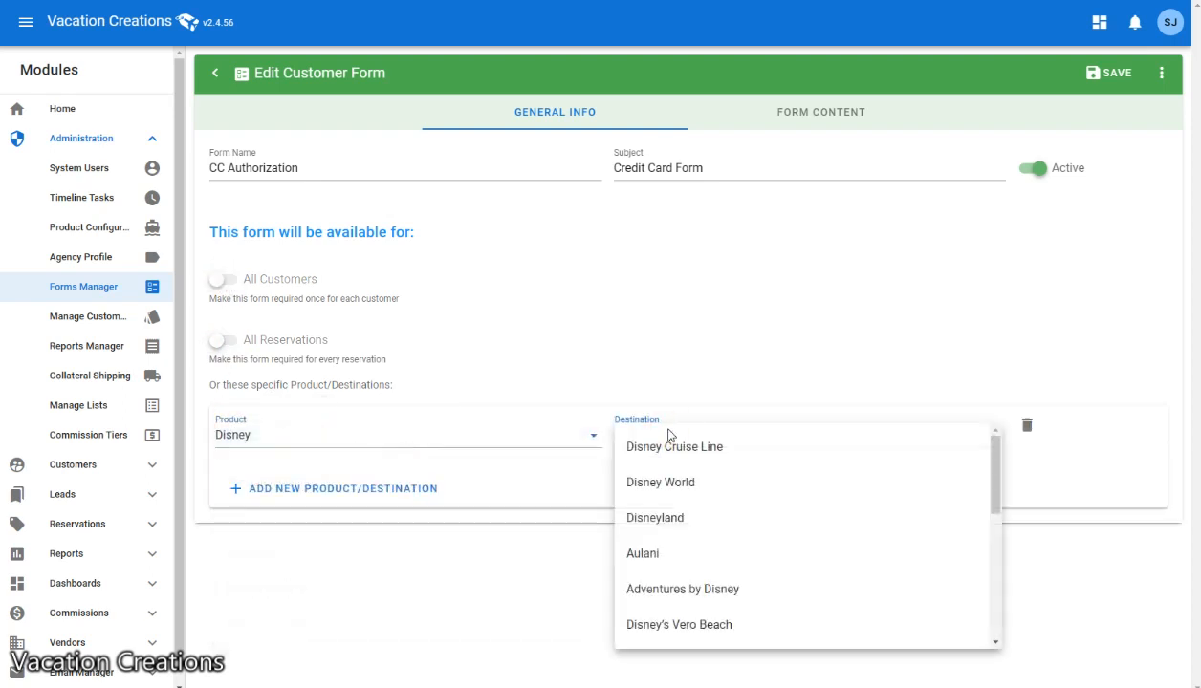
{"action": "left_click", "coordinate": [684, 520]}
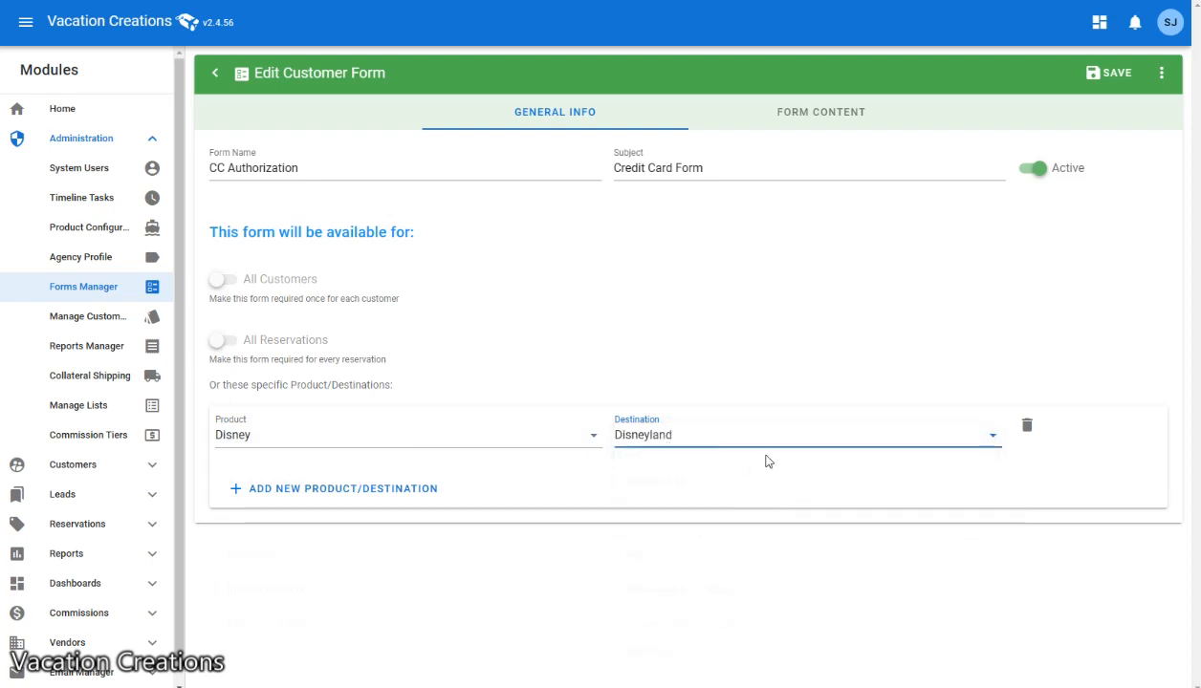
Duplicate the CC Authorization form and look through the customer forms list
{"action": "left_click", "coordinate": [1163, 73]}
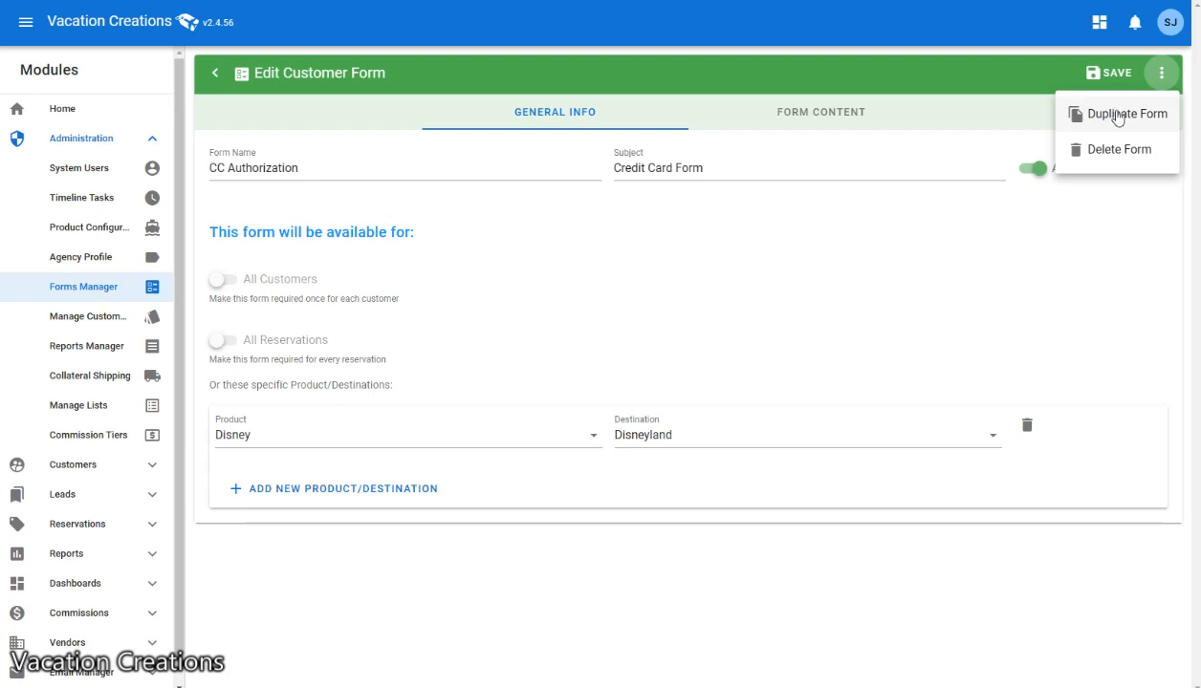
{"action": "left_click", "coordinate": [1116, 115]}
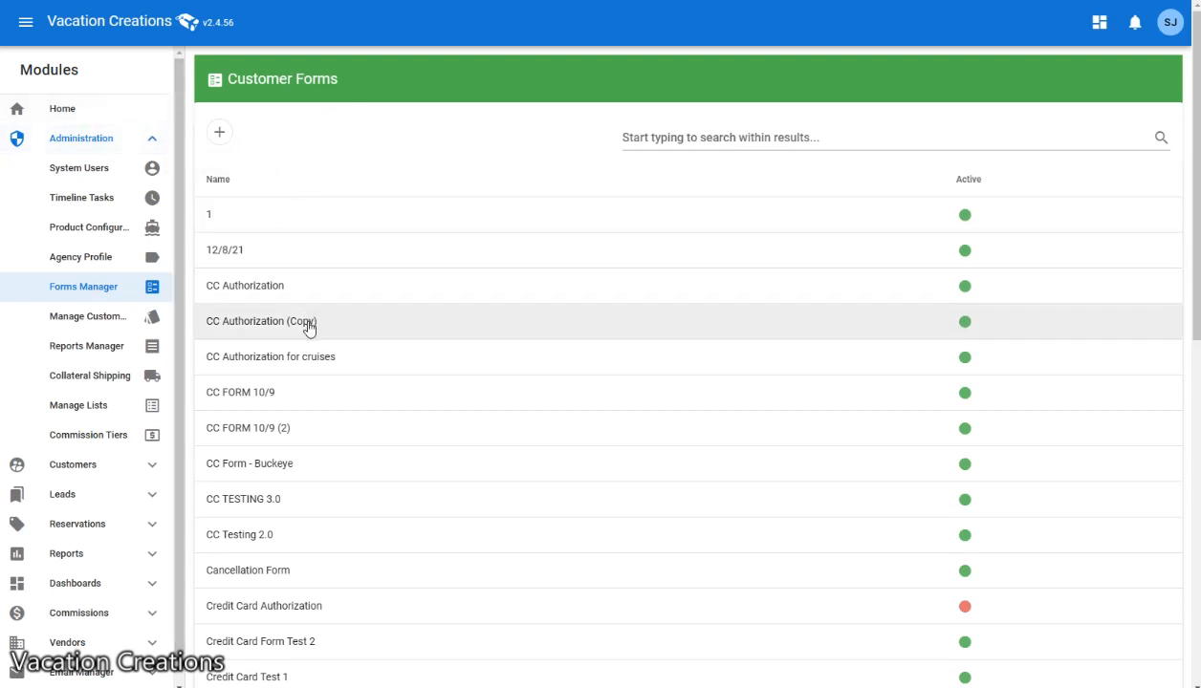
{"action": "scroll", "coordinate": [308, 331], "scroll_direction": "down", "scroll_amount": 3}
{"action": "scroll", "coordinate": [308, 327], "scroll_direction": "up", "scroll_amount": 3}
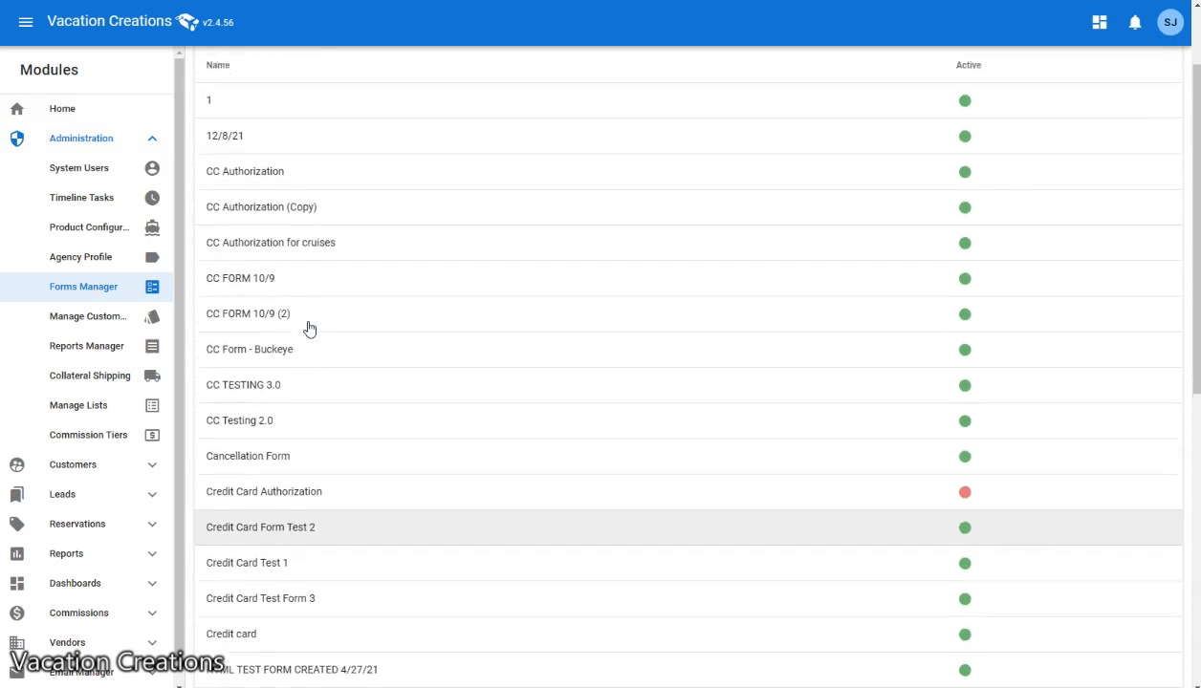
Reopen the original CC Authorization form, replace availability for all customers and reservations with Disney / Disneyland, and save it
{"action": "left_click", "coordinate": [271, 171]}
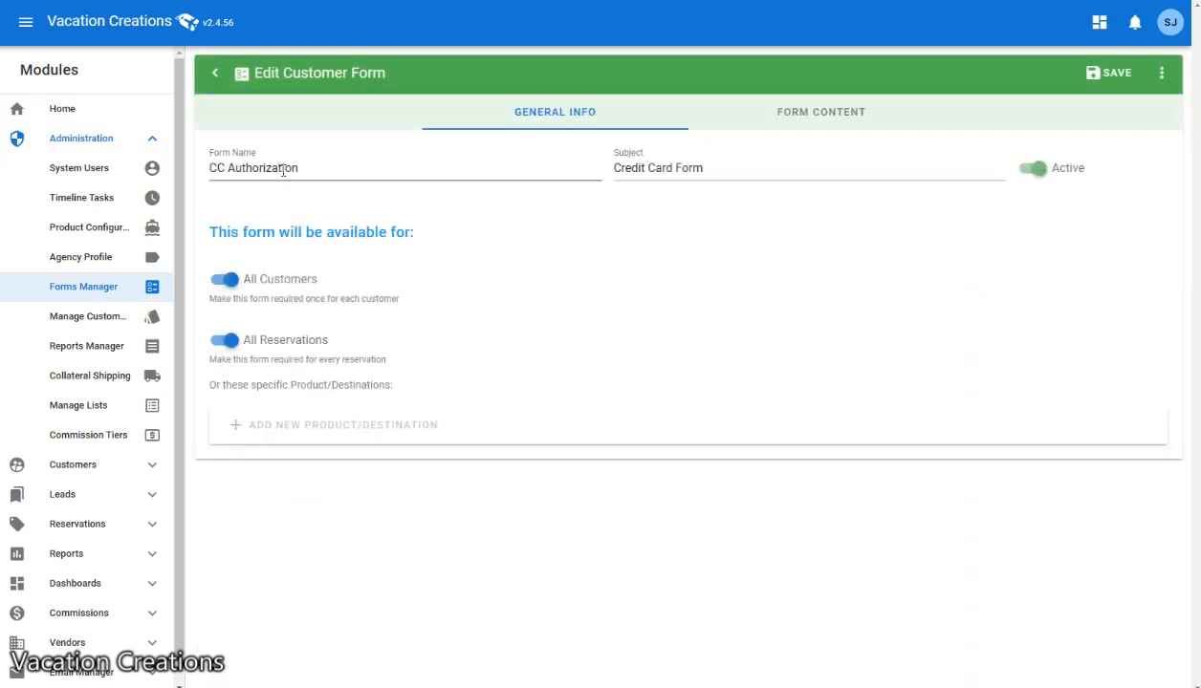
{"action": "left_click", "coordinate": [222, 279]}
{"action": "left_click", "coordinate": [221, 340]}
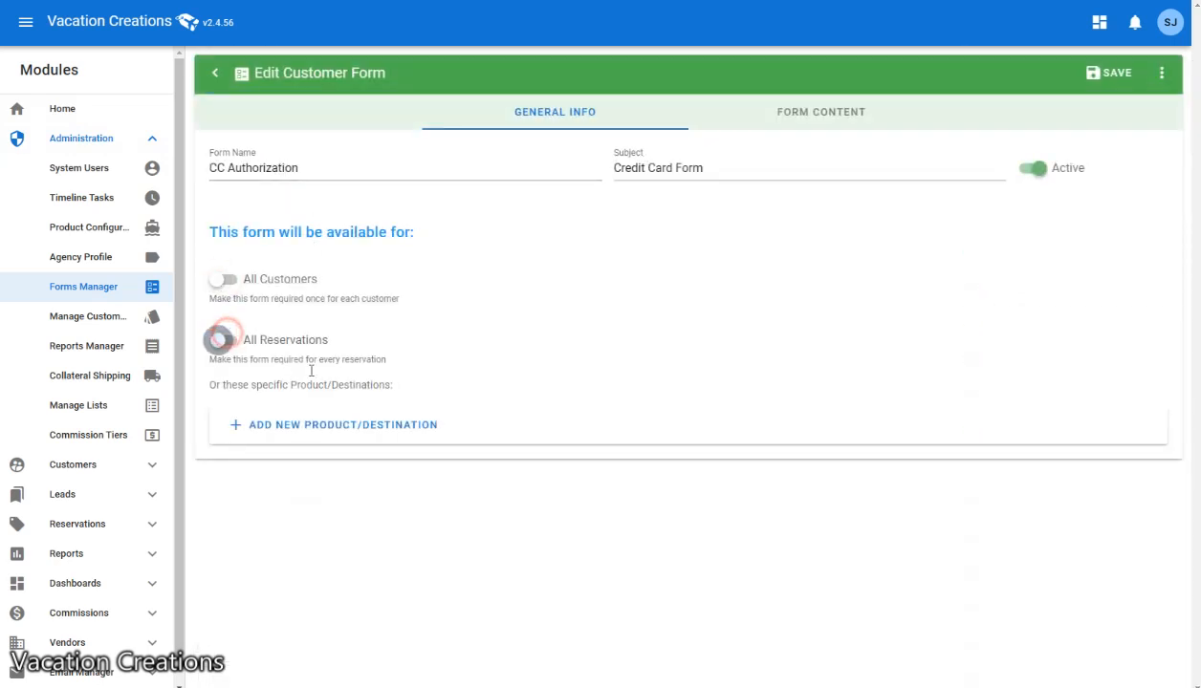
{"action": "left_click", "coordinate": [387, 427]}
{"action": "left_click", "coordinate": [346, 435]}
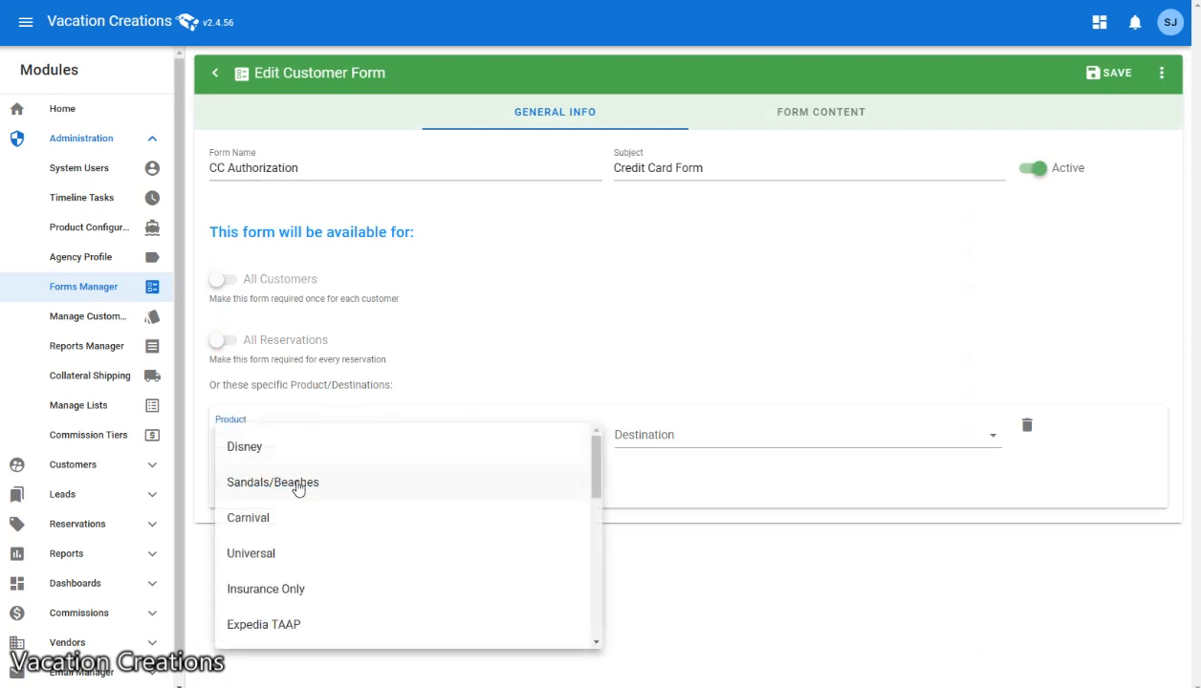
{"action": "left_click", "coordinate": [287, 446]}
{"action": "left_click", "coordinate": [663, 434]}
{"action": "left_click", "coordinate": [691, 518]}
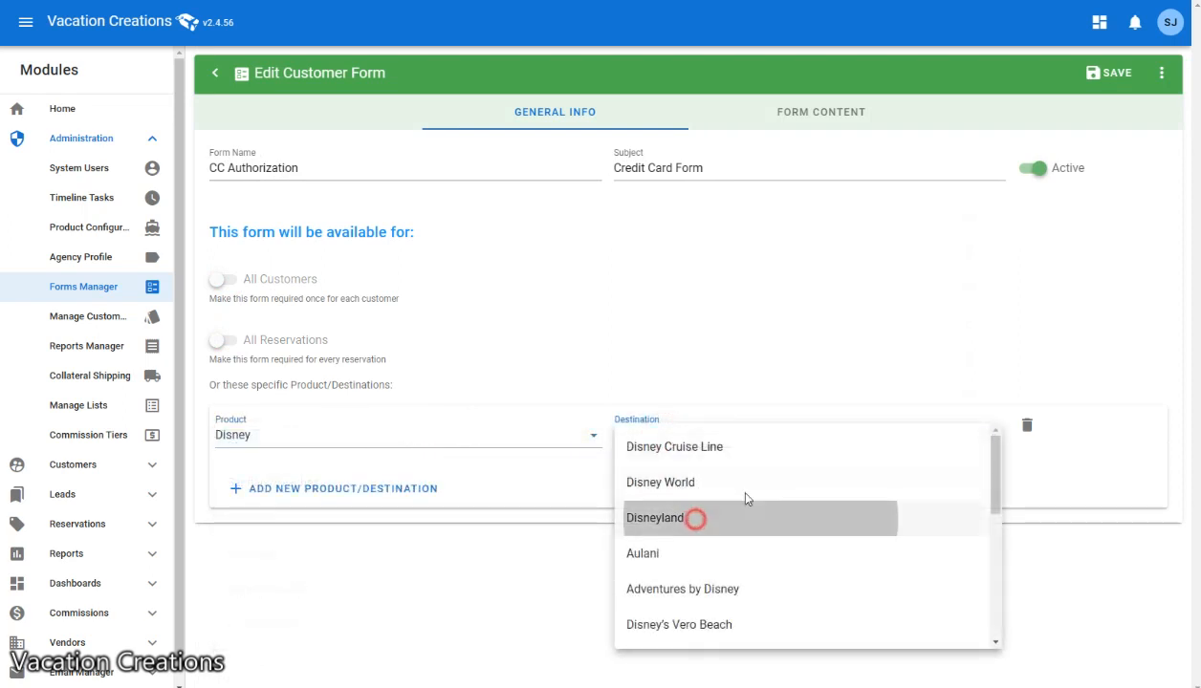
{"action": "left_click", "coordinate": [1101, 80]}
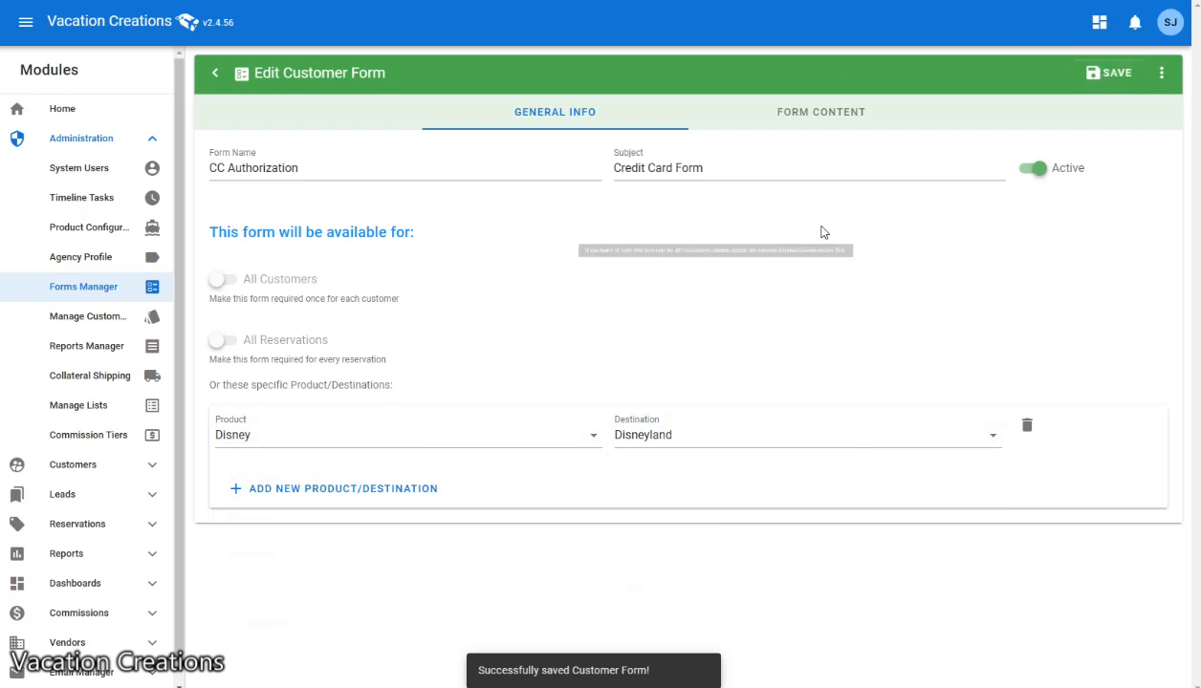
Duplicate the CC Authorization form with its Disneyland availability
{"action": "left_click", "coordinate": [1161, 73]}
{"action": "left_click", "coordinate": [1128, 114]}
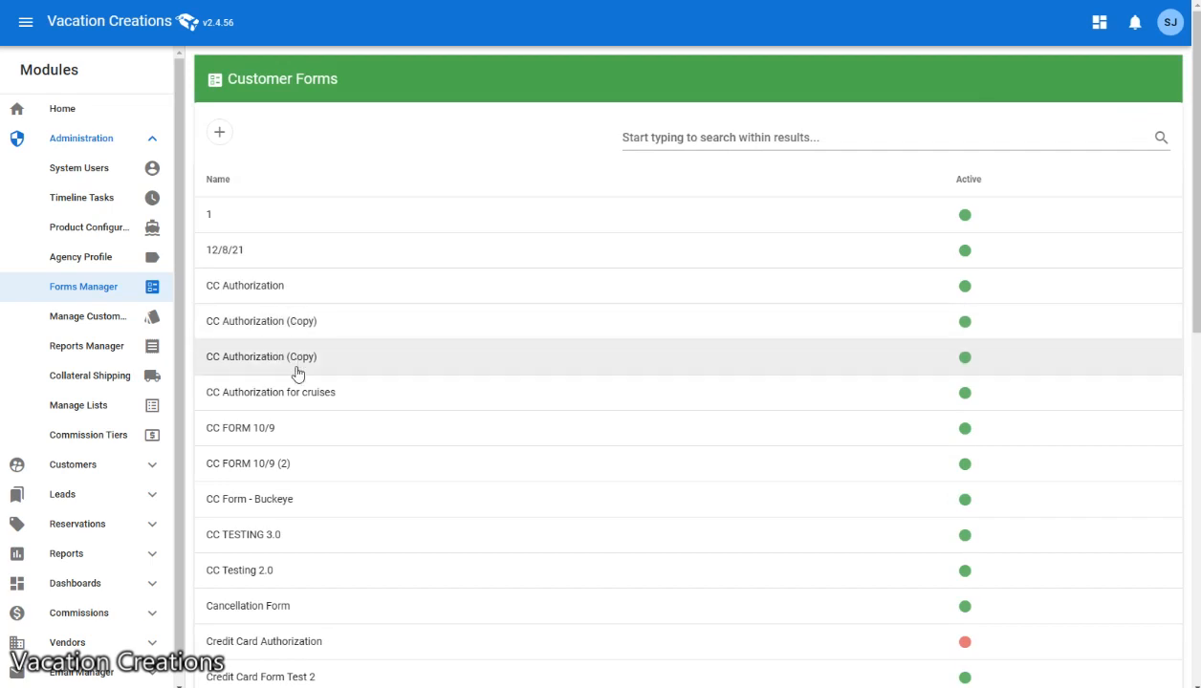
Open the first CC Authorization (Copy) form and replace its All Customers availability with product Disney and destination Disney Cruise Line
{"action": "left_click", "coordinate": [323, 324]}
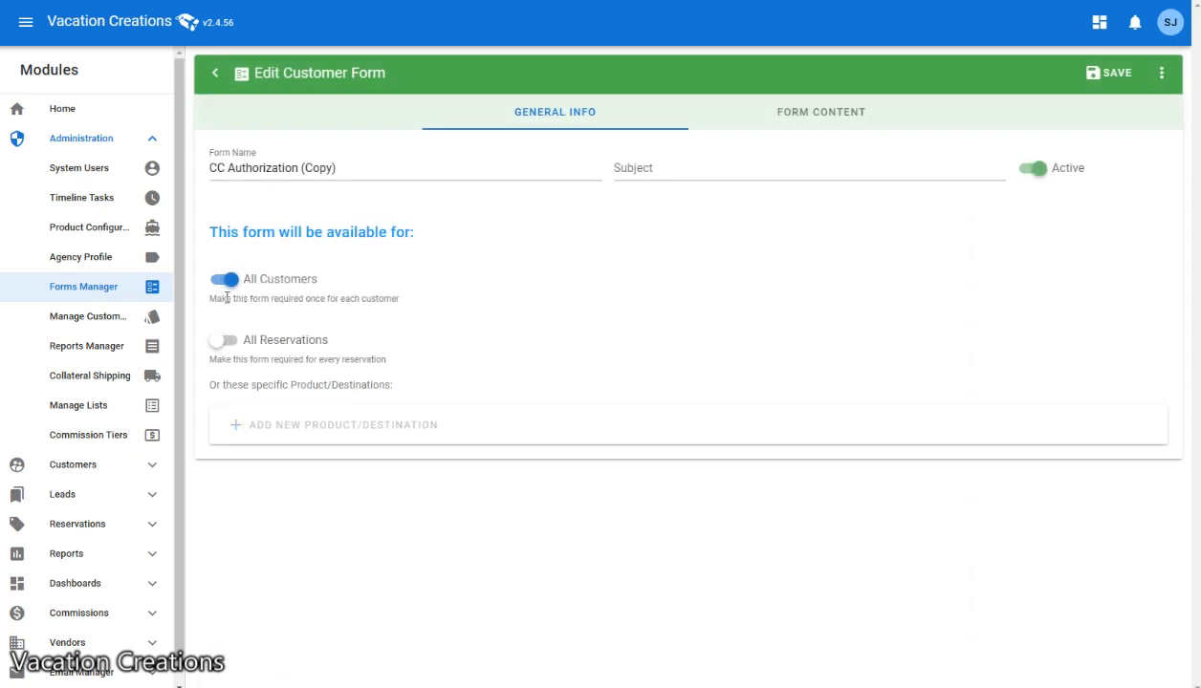
{"action": "left_click", "coordinate": [226, 280]}
{"action": "left_click", "coordinate": [224, 341]}
{"action": "left_click", "coordinate": [284, 433]}
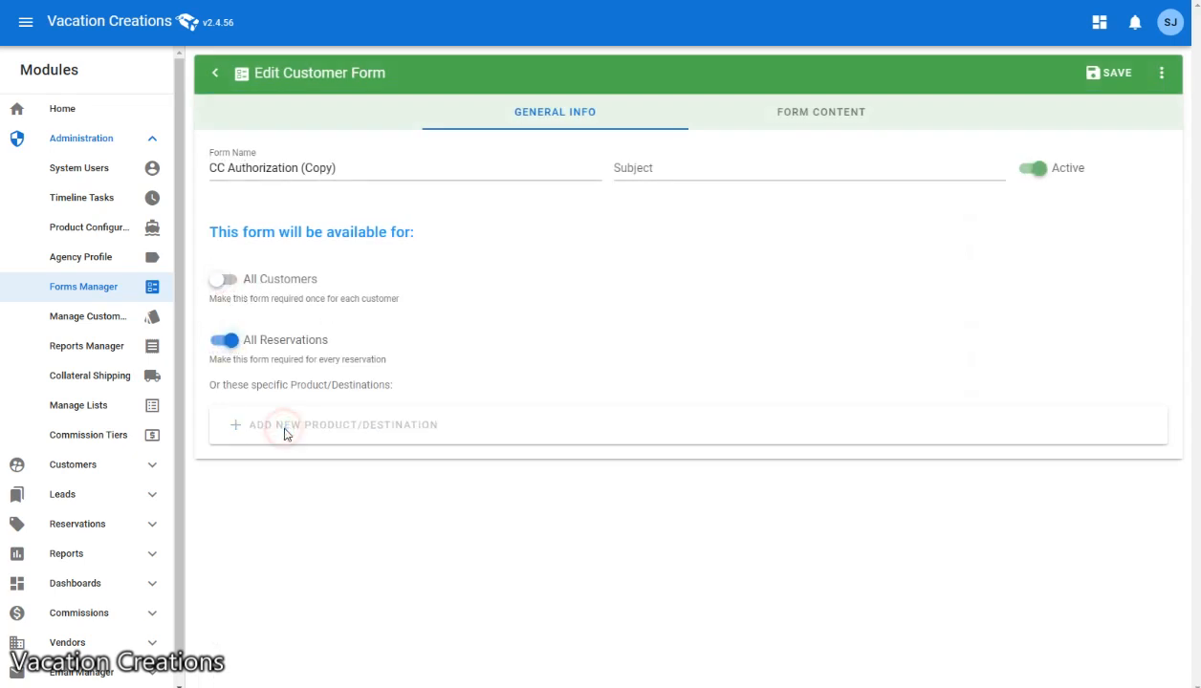
{"action": "left_click", "coordinate": [229, 341]}
{"action": "left_click", "coordinate": [283, 424]}
{"action": "left_click", "coordinate": [315, 434]}
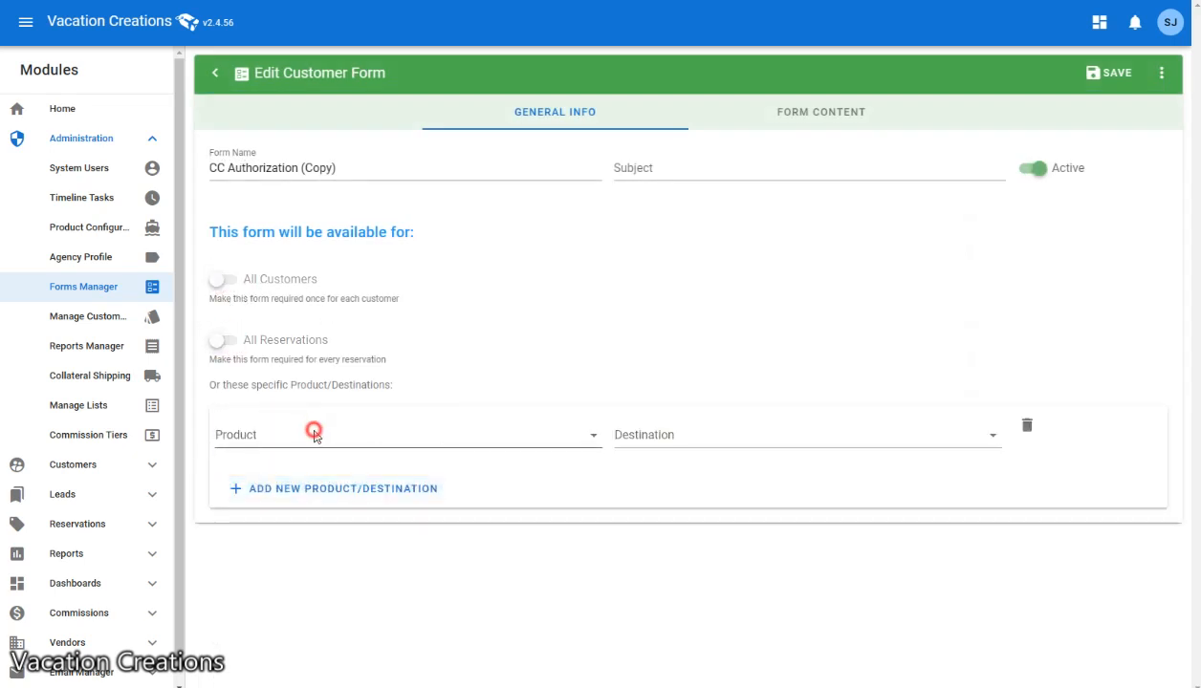
{"action": "left_click", "coordinate": [287, 446]}
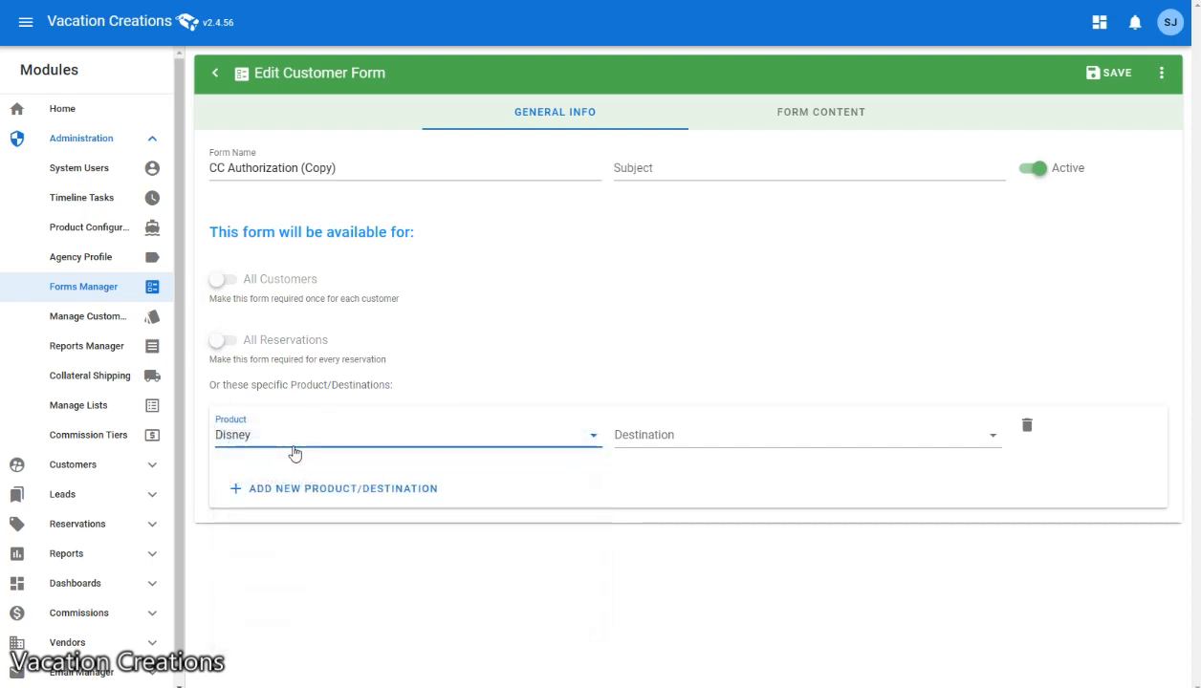
{"action": "left_click", "coordinate": [682, 439]}
{"action": "left_click", "coordinate": [734, 453]}
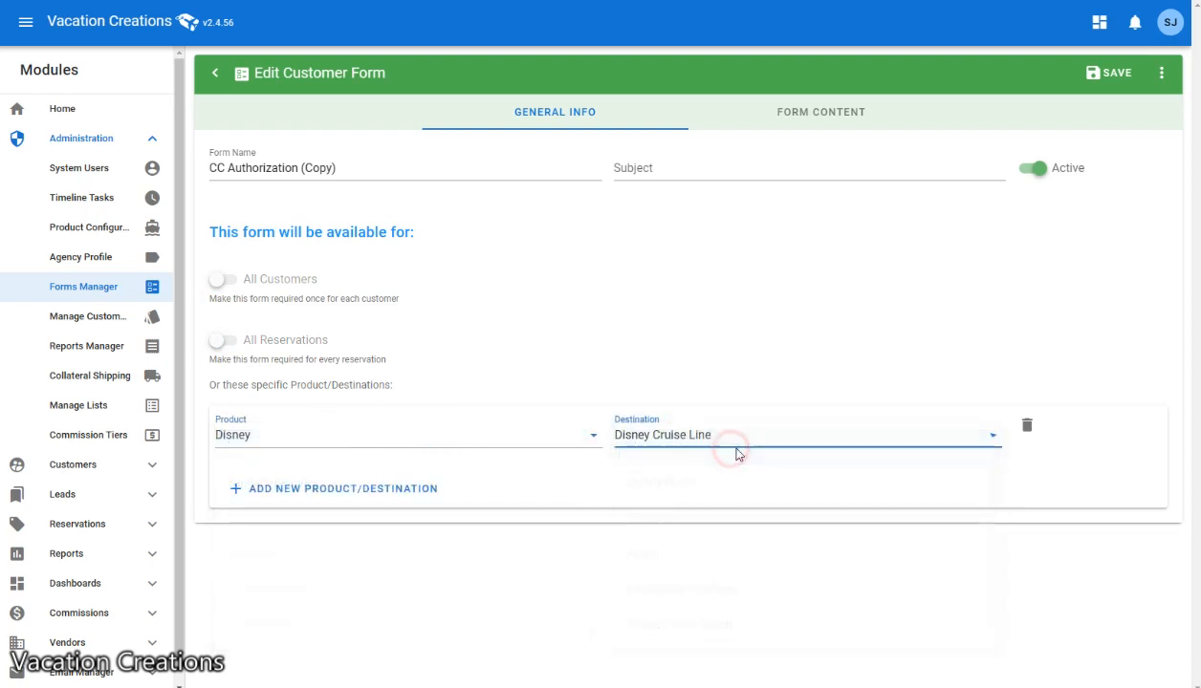
Review the form content of the copy and return to the customer forms list
{"action": "left_click", "coordinate": [822, 127]}
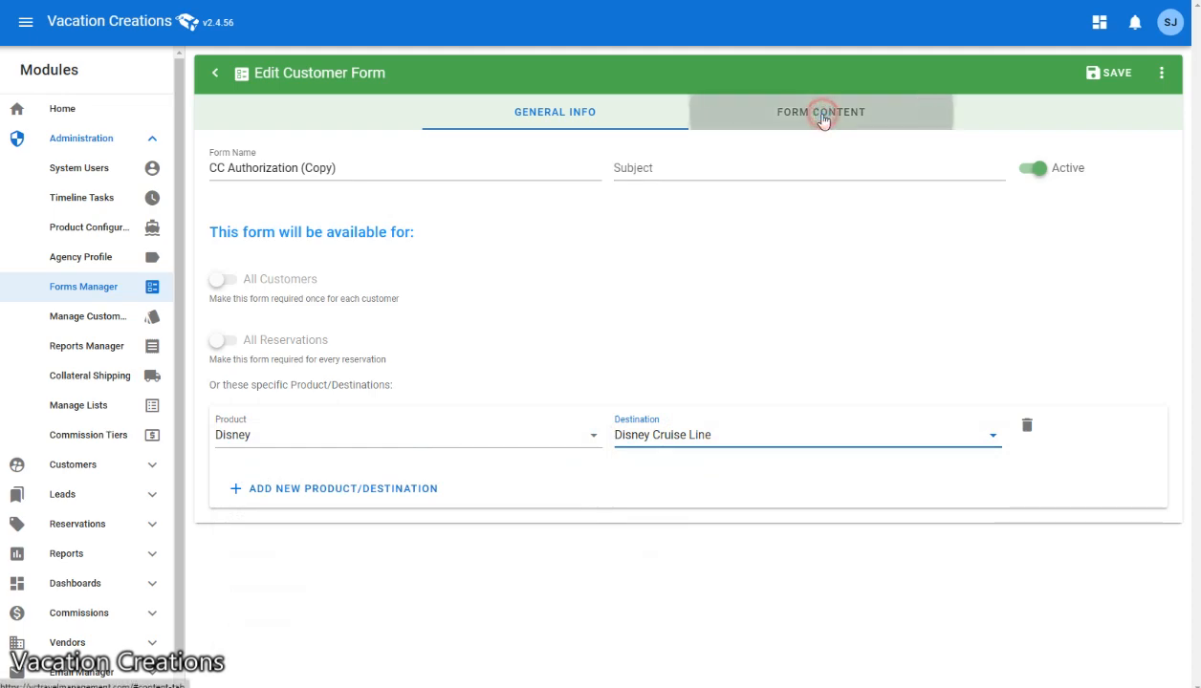
{"action": "scroll", "coordinate": [407, 442], "scroll_direction": "down", "scroll_amount": 3}
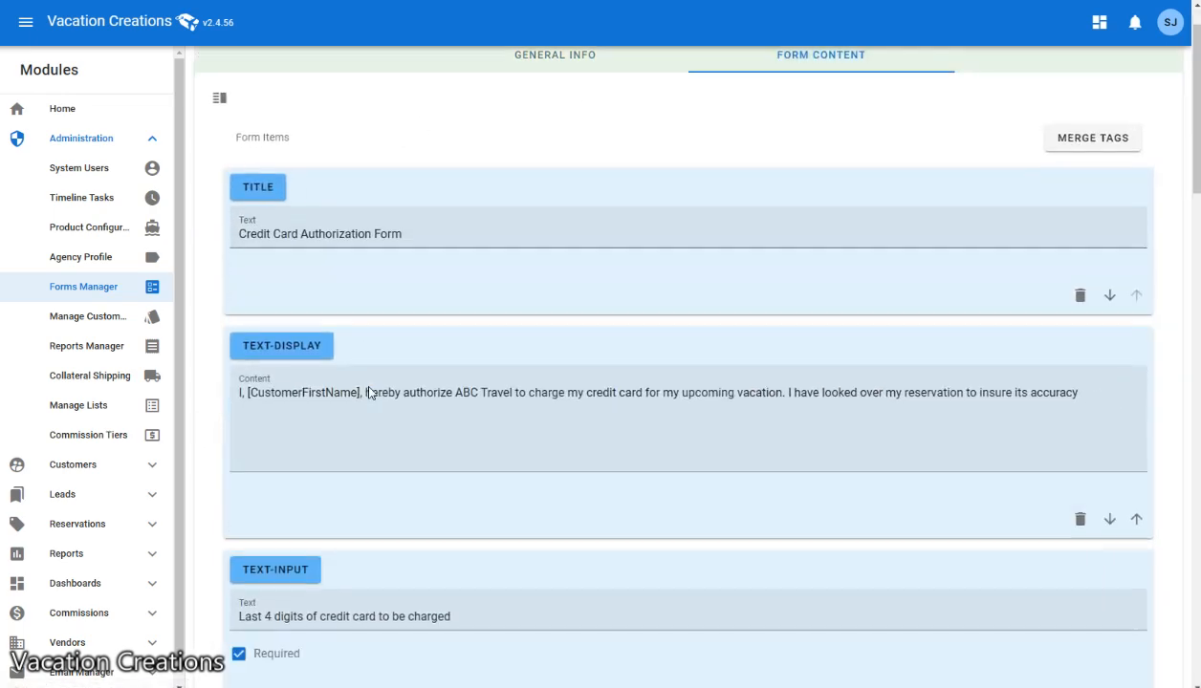
{"action": "scroll", "coordinate": [454, 442], "scroll_direction": "up", "scroll_amount": 3}
{"action": "left_click", "coordinate": [215, 74]}
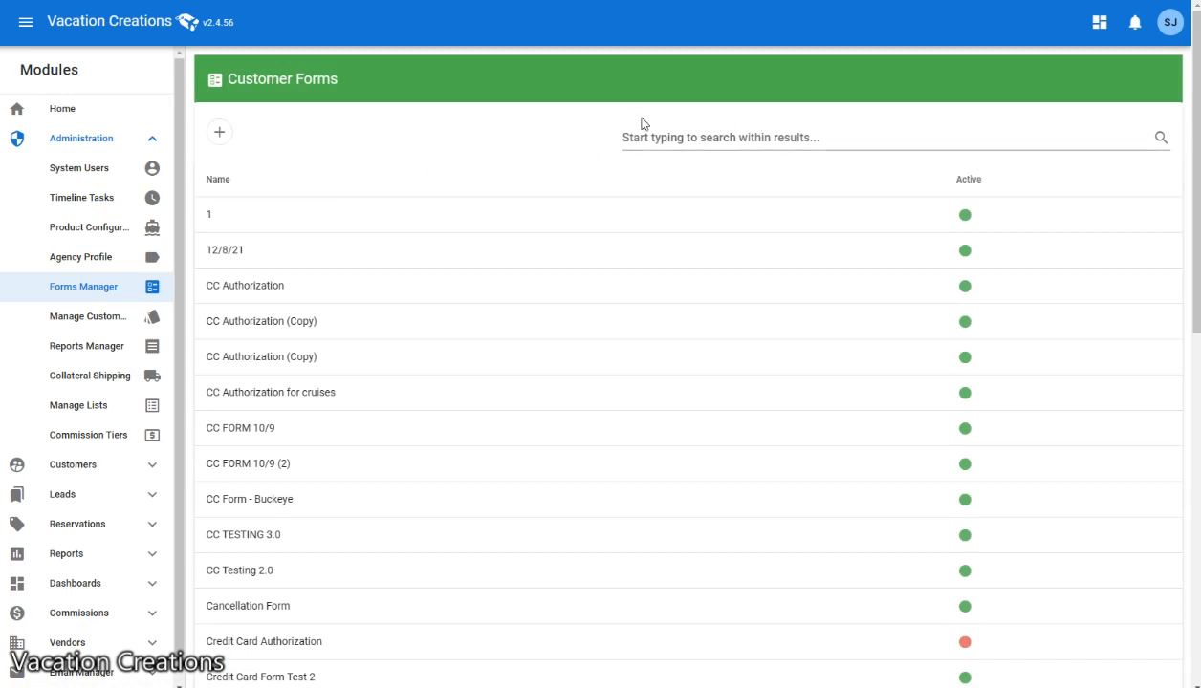
Open the 12/8/21 customer form, make it inactive, and save it
{"action": "scroll", "coordinate": [384, 287], "scroll_direction": "down", "scroll_amount": 4}
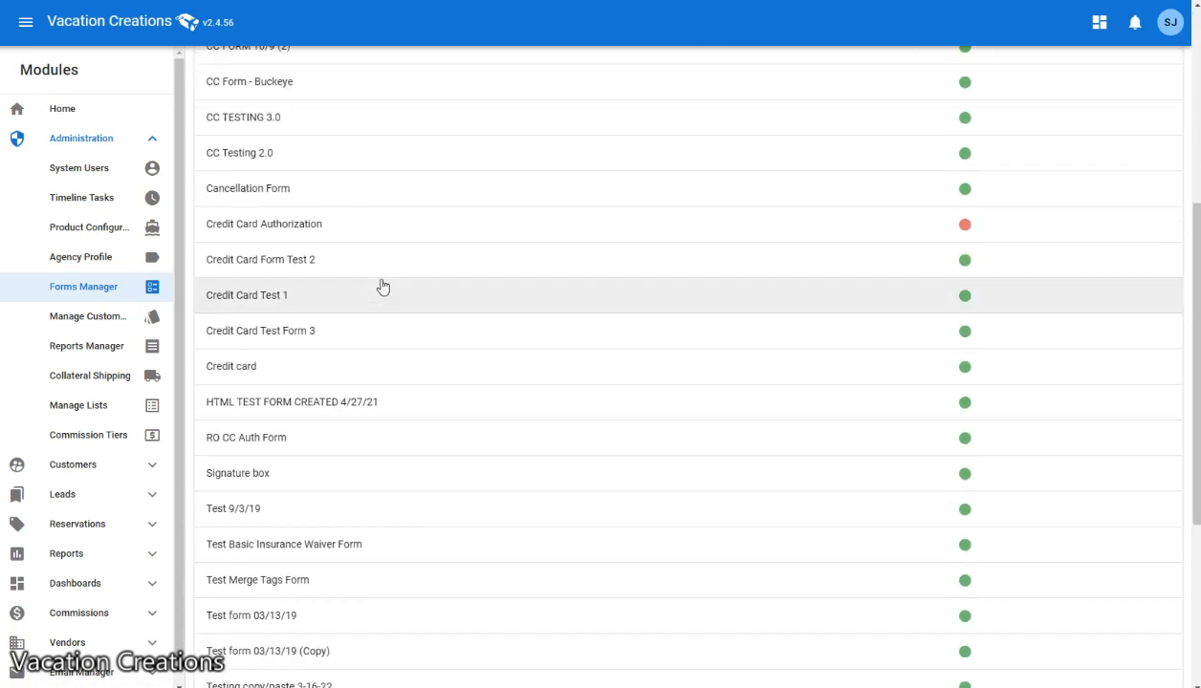
{"action": "scroll", "coordinate": [737, 289], "scroll_direction": "up", "scroll_amount": 5}
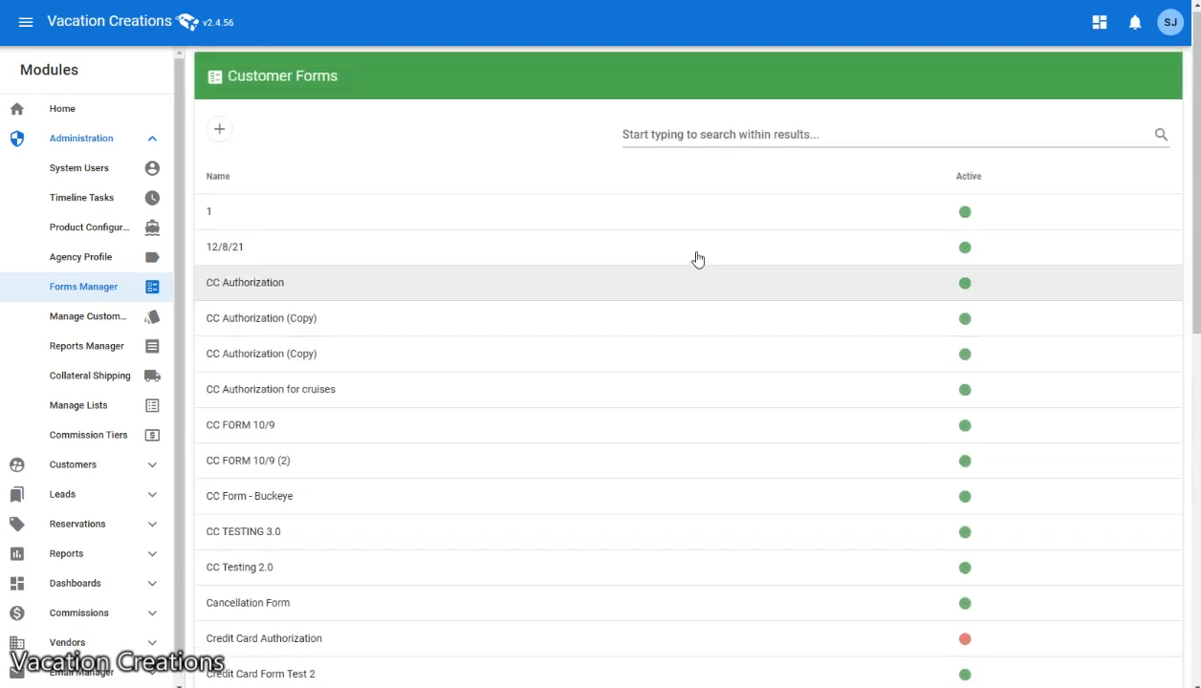
{"action": "left_click", "coordinate": [467, 248]}
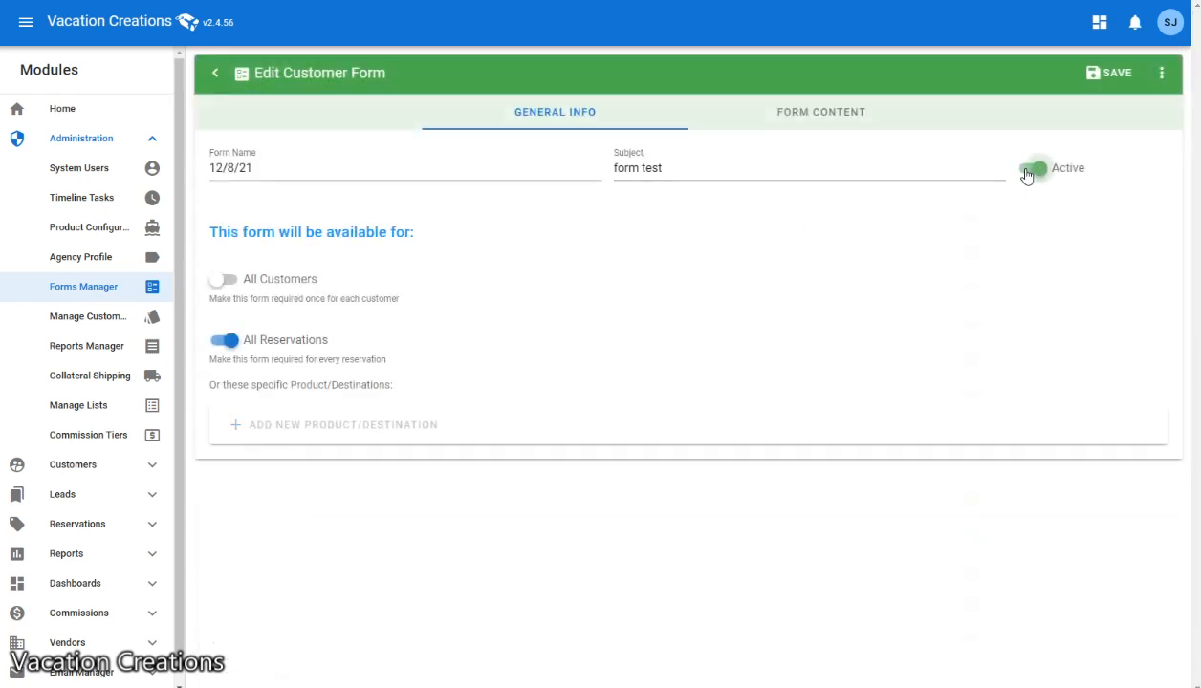
{"action": "left_click", "coordinate": [1026, 171]}
{"action": "left_click", "coordinate": [1111, 84]}
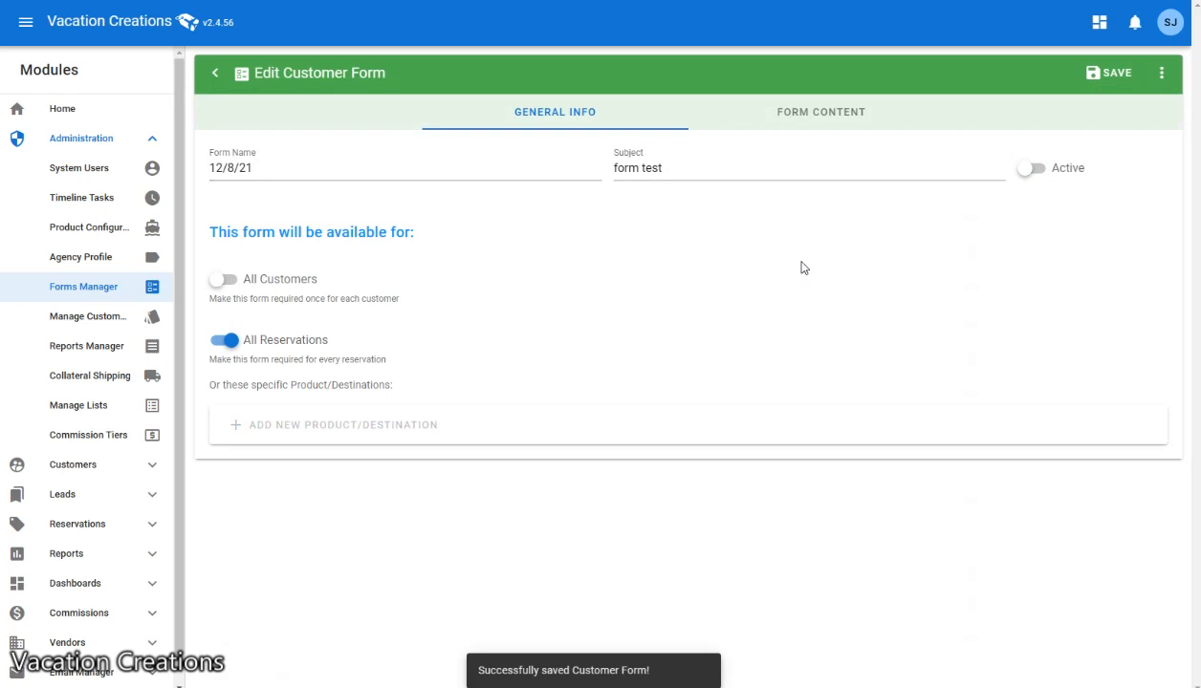